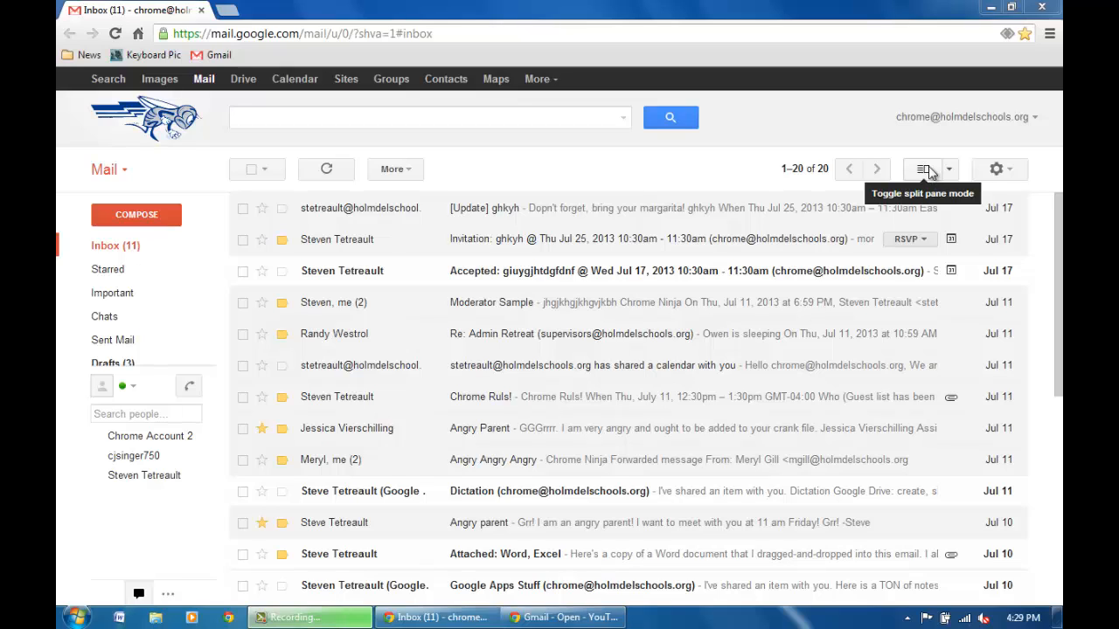
Switch the inbox to Vertical Split and preview the ghkyh update, the ghkyh invitation and the Moderator Sample messages.
click(949, 171)
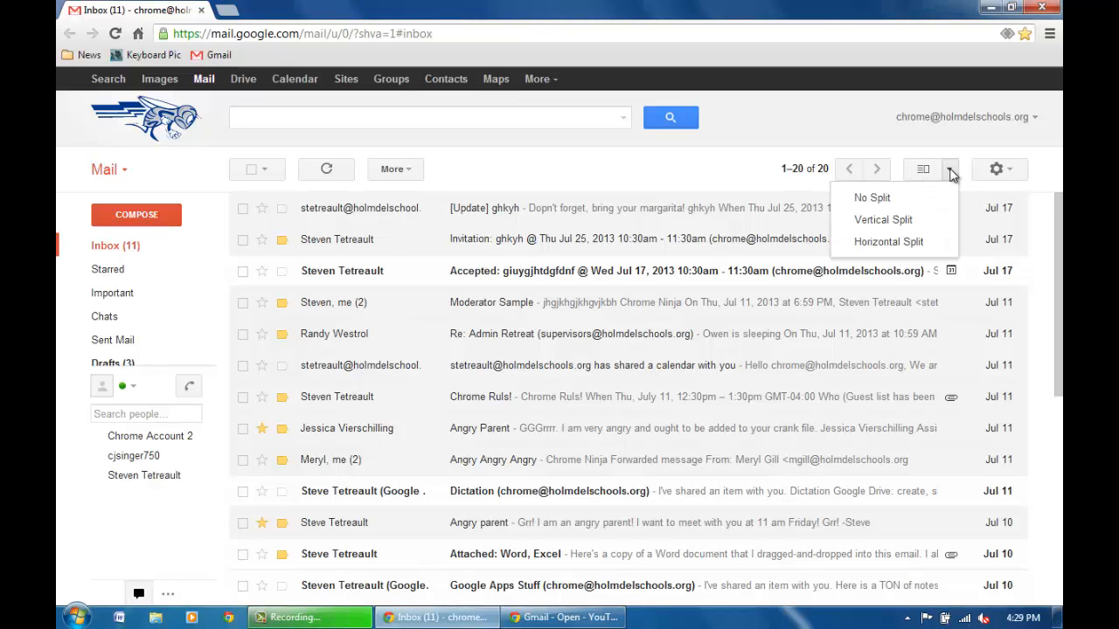
click(922, 226)
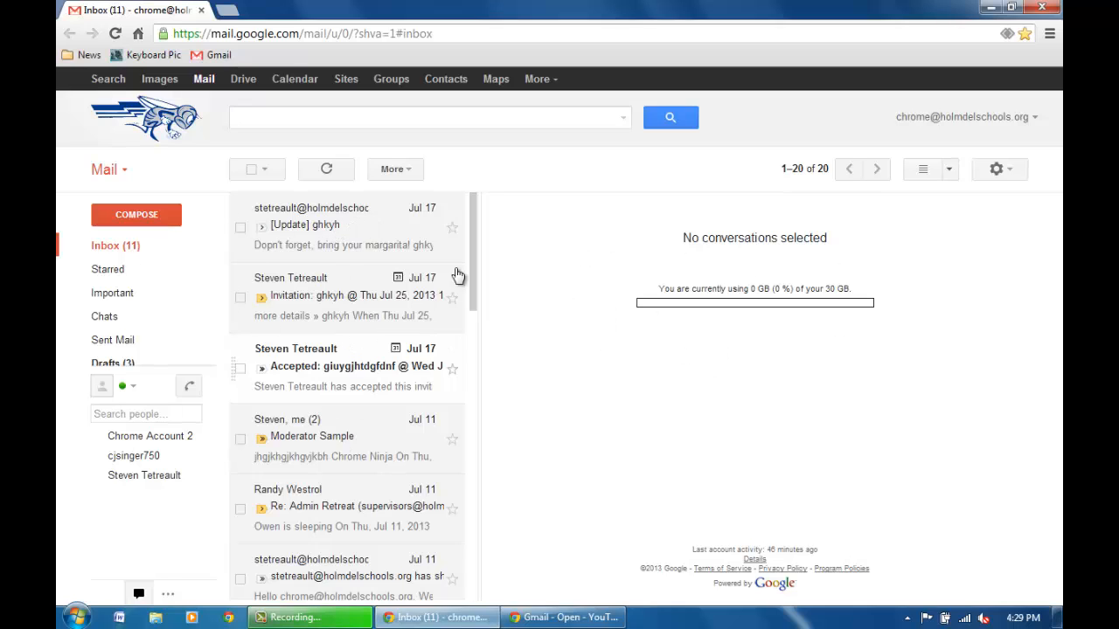
click(322, 239)
click(342, 297)
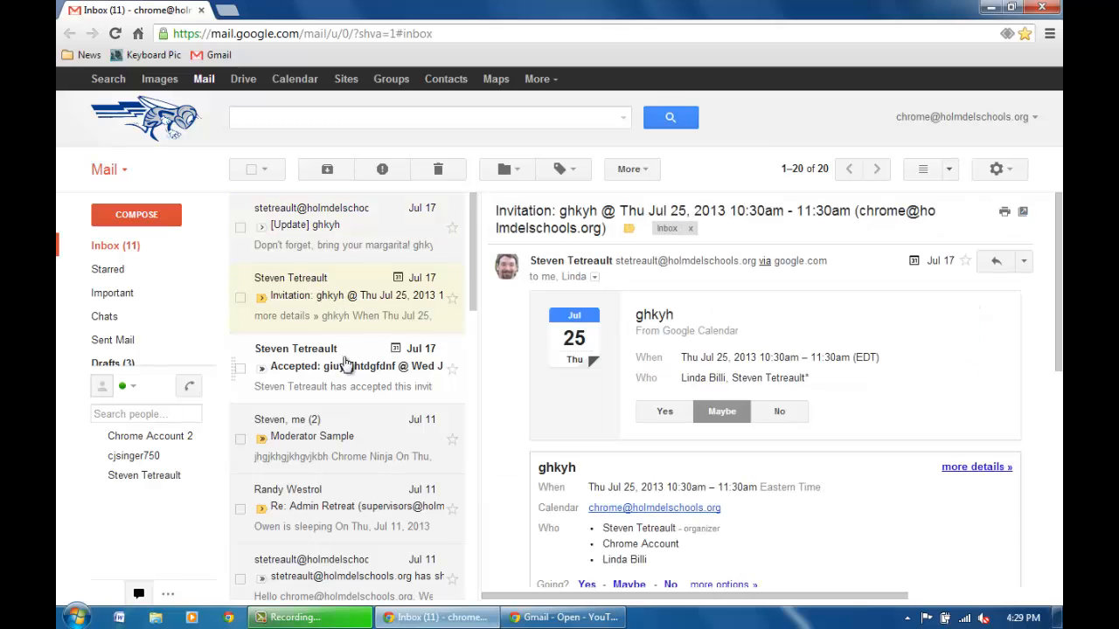
click(319, 439)
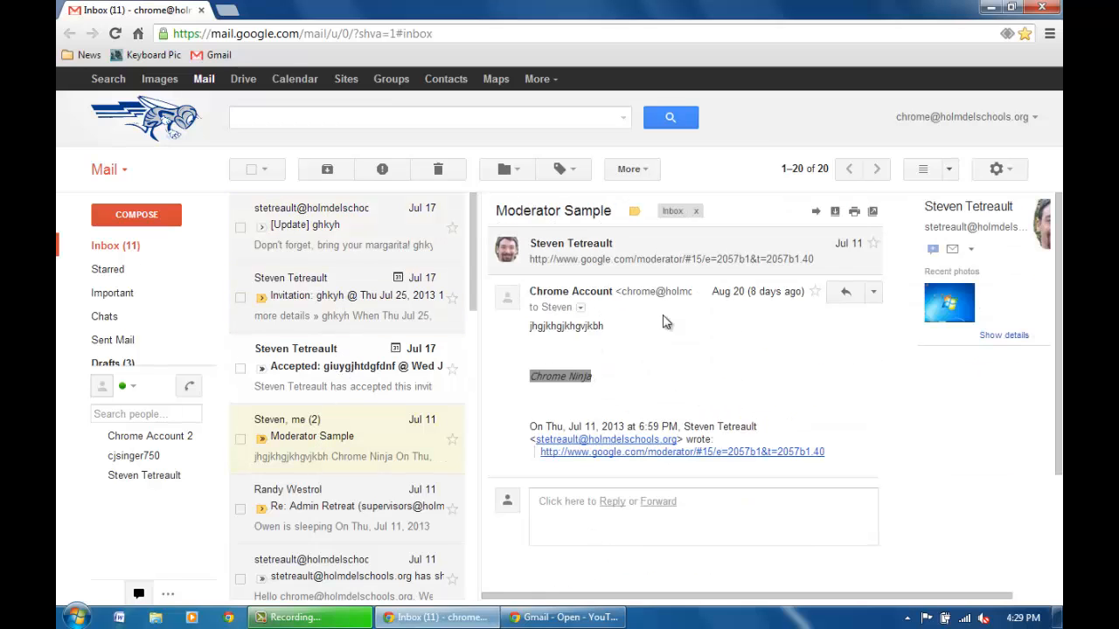
Try the Horizontal Split layout with the [Update] ghkyh message previewed, and return the inbox to Vertical Split.
click(951, 172)
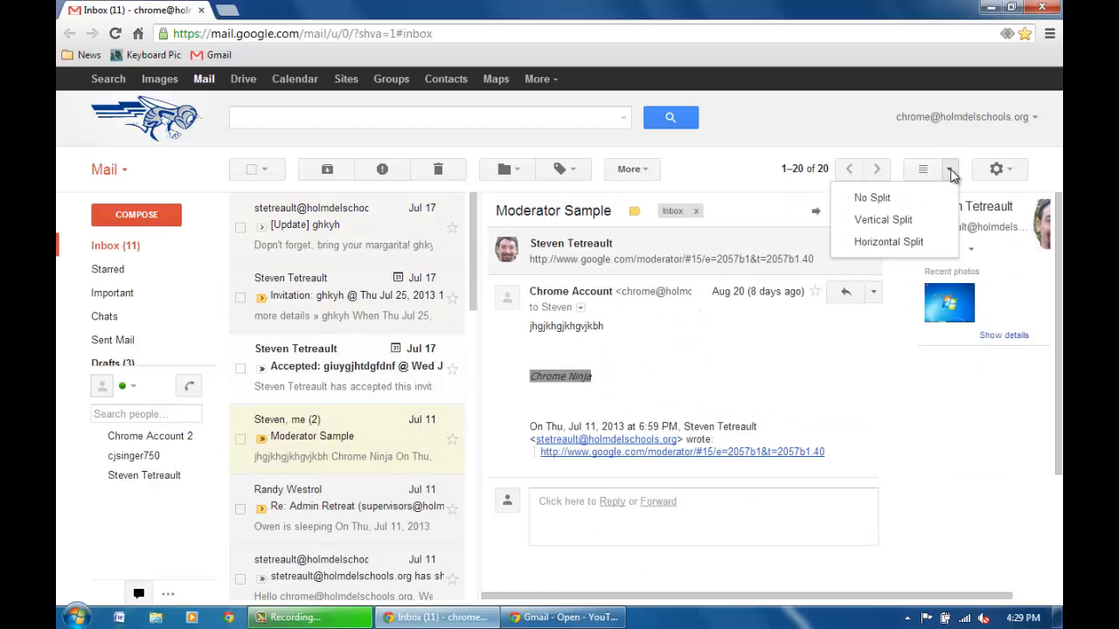
click(909, 245)
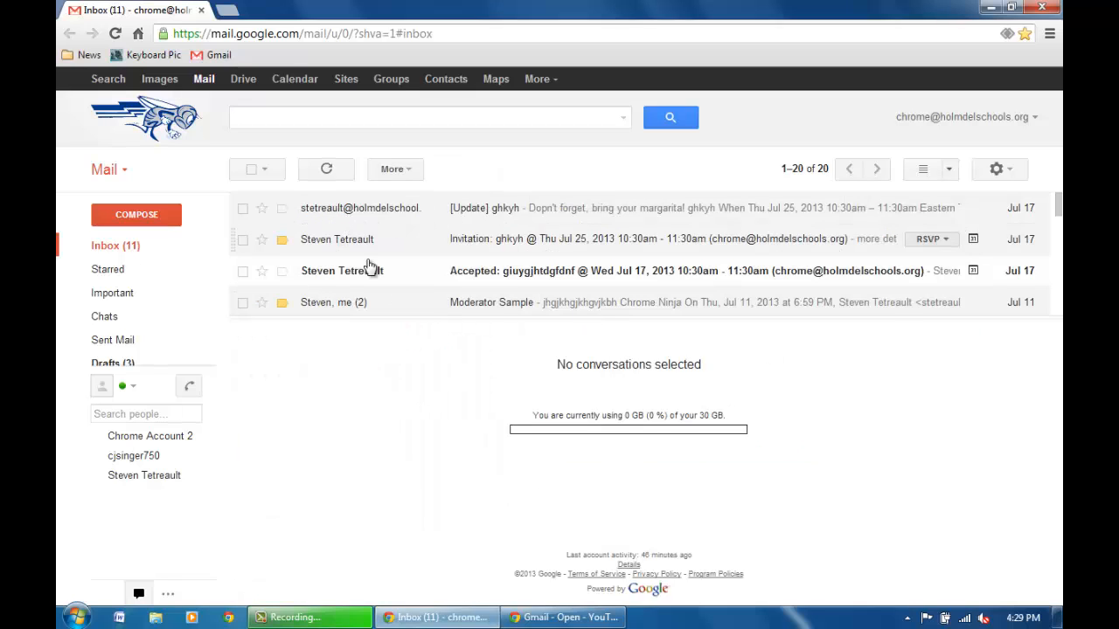
mouse_move(1058, 204)
mouse_down()
mouse_move(1057, 216)
mouse_move(1057, 202)
mouse_up()
click(398, 208)
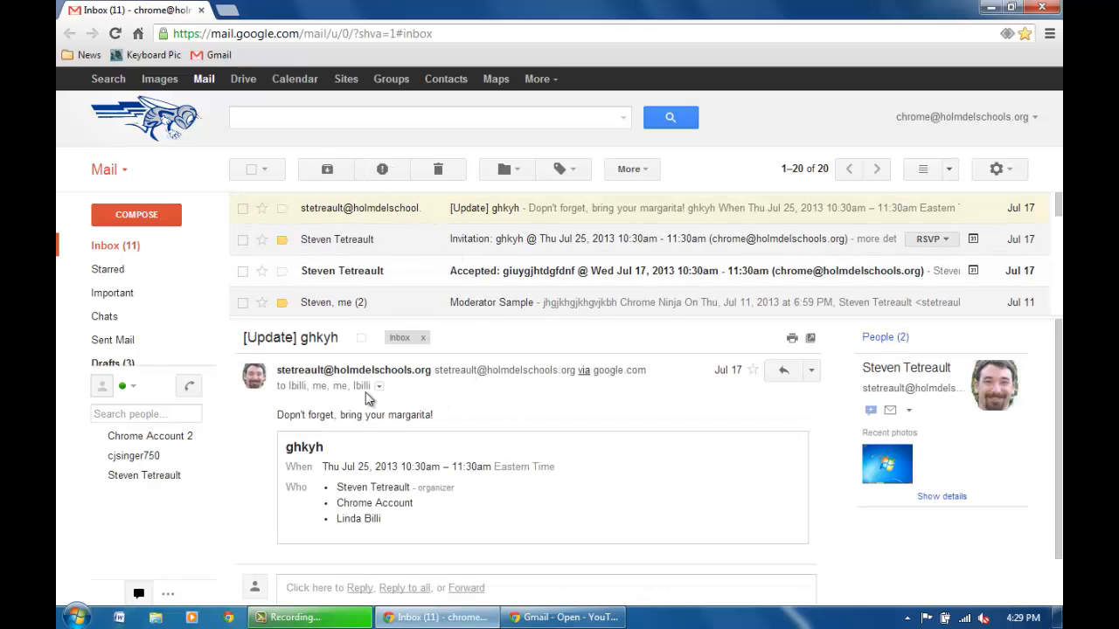
click(950, 169)
click(883, 219)
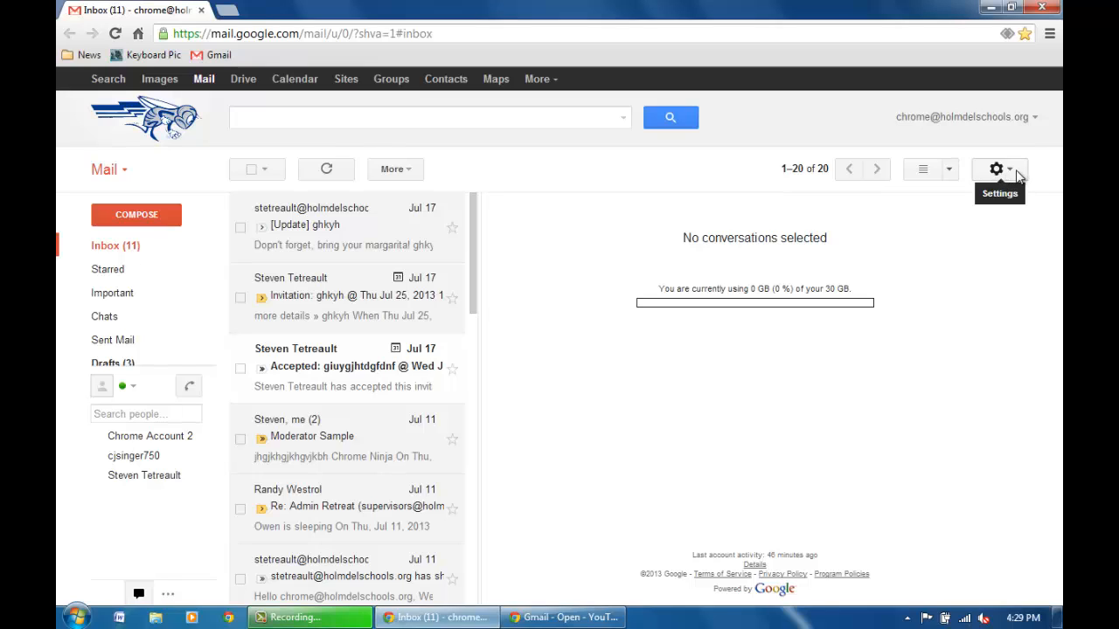
Open the Labs page of the mail settings.
click(1017, 175)
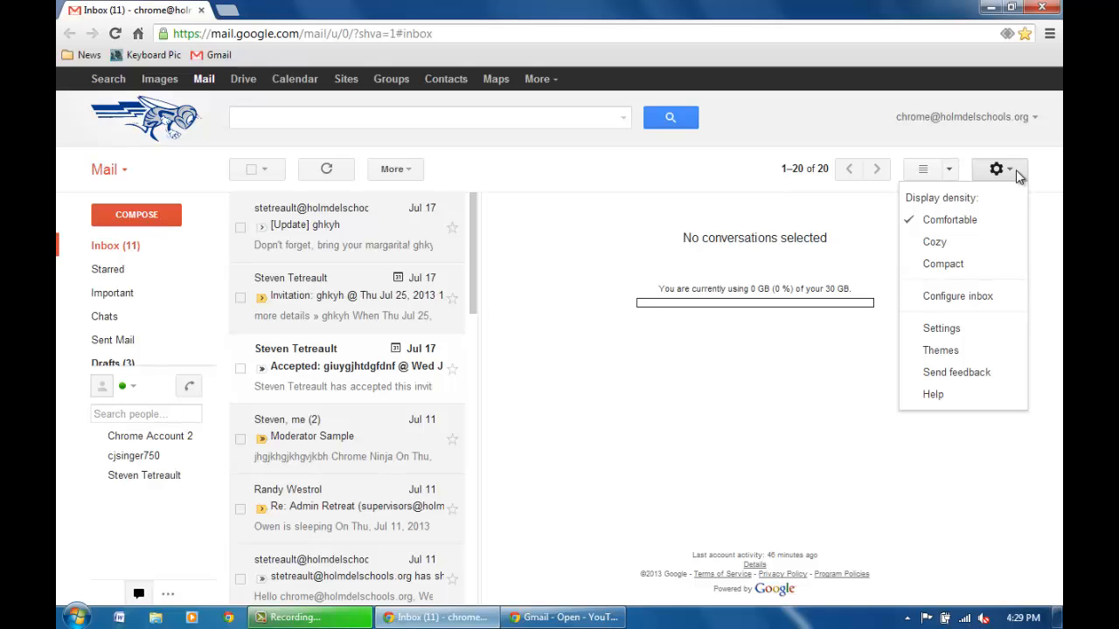
click(942, 329)
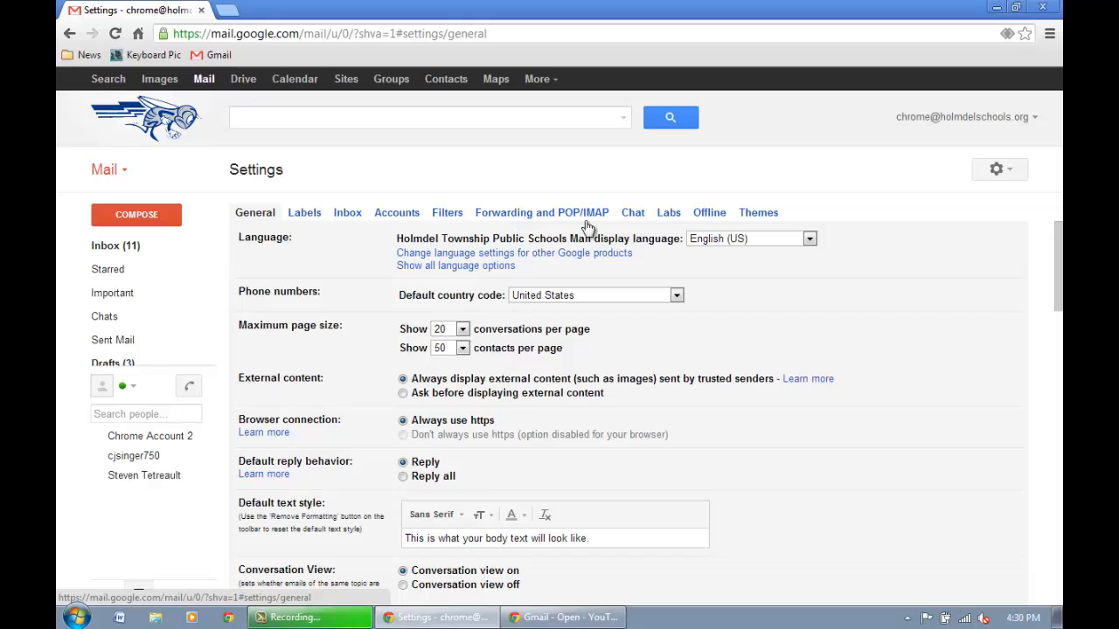
click(666, 217)
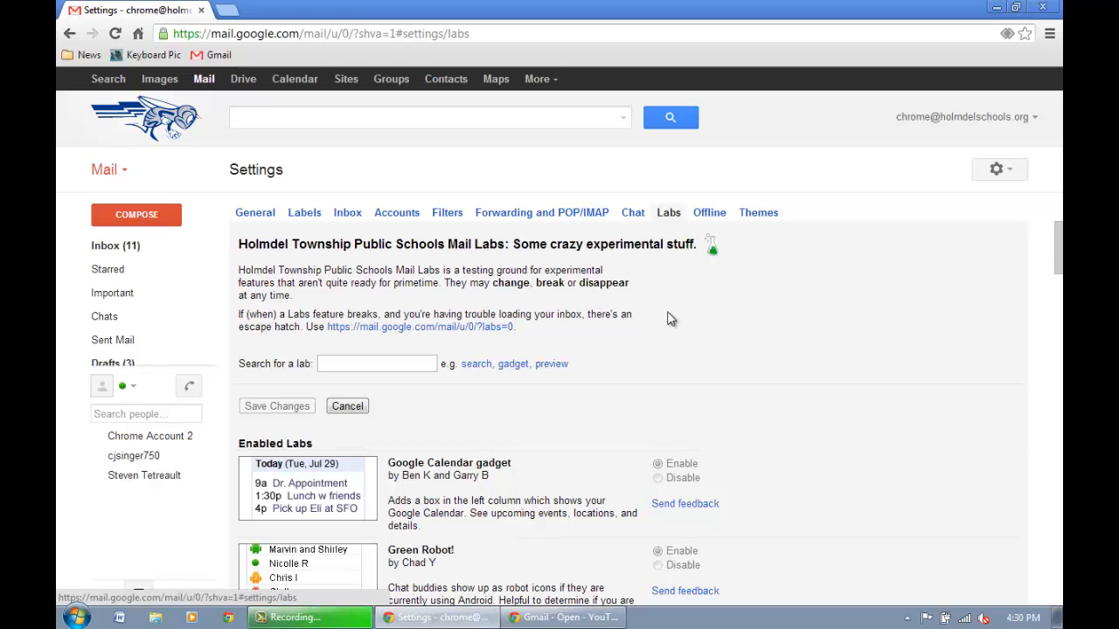
Enable the Auto-advance, Canned Responses and Custom keyboard shortcuts labs.
drag(1057, 271, 1056, 245)
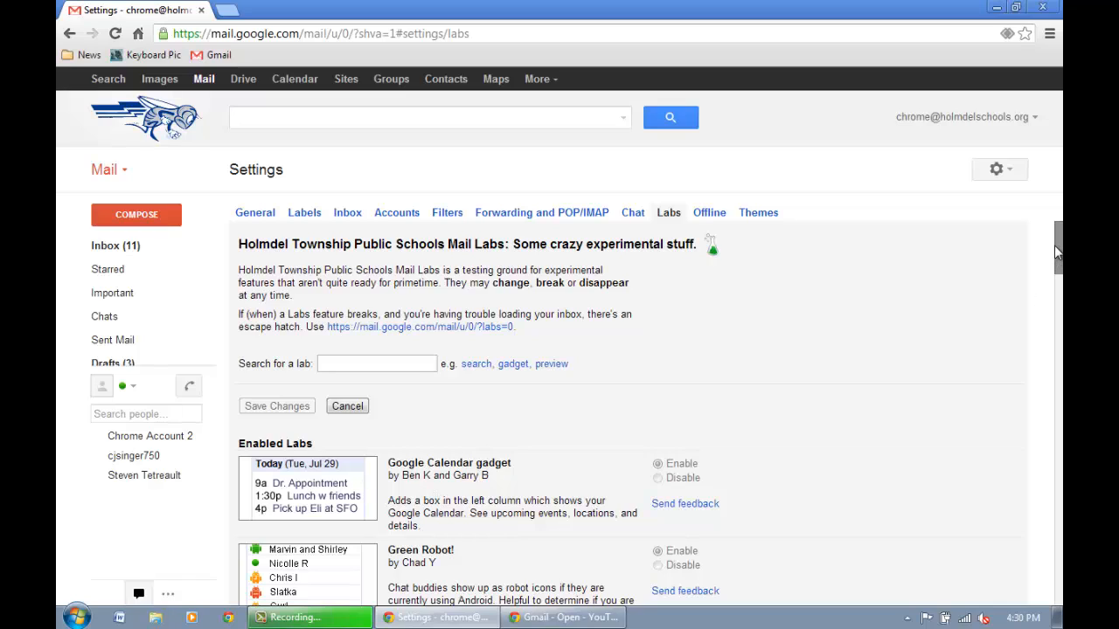
drag(1056, 253, 1062, 157)
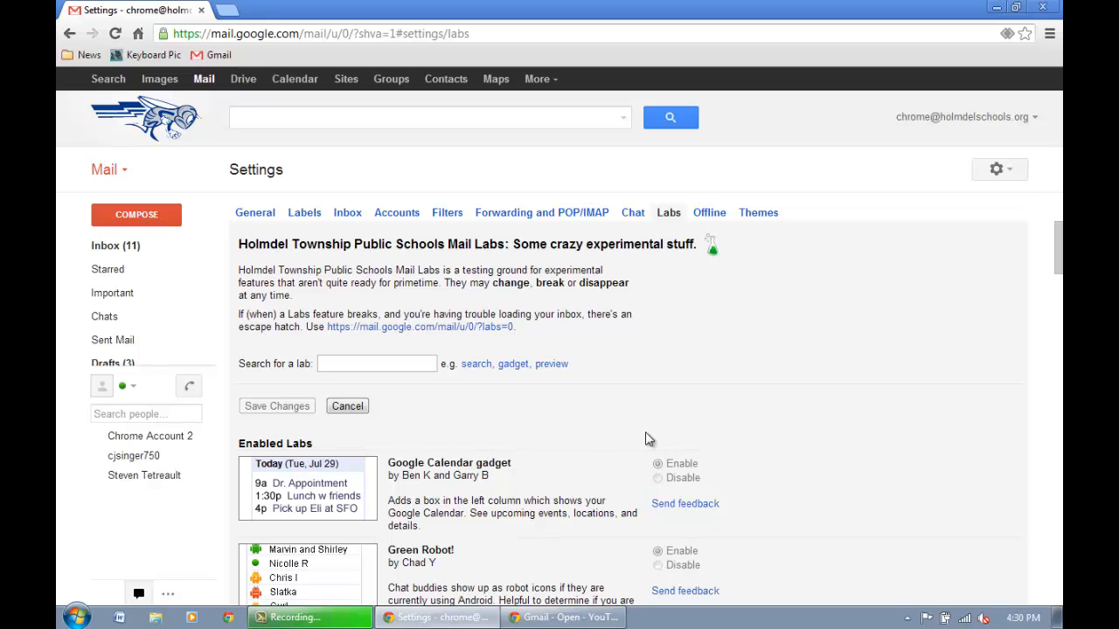
drag(1059, 249, 1057, 279)
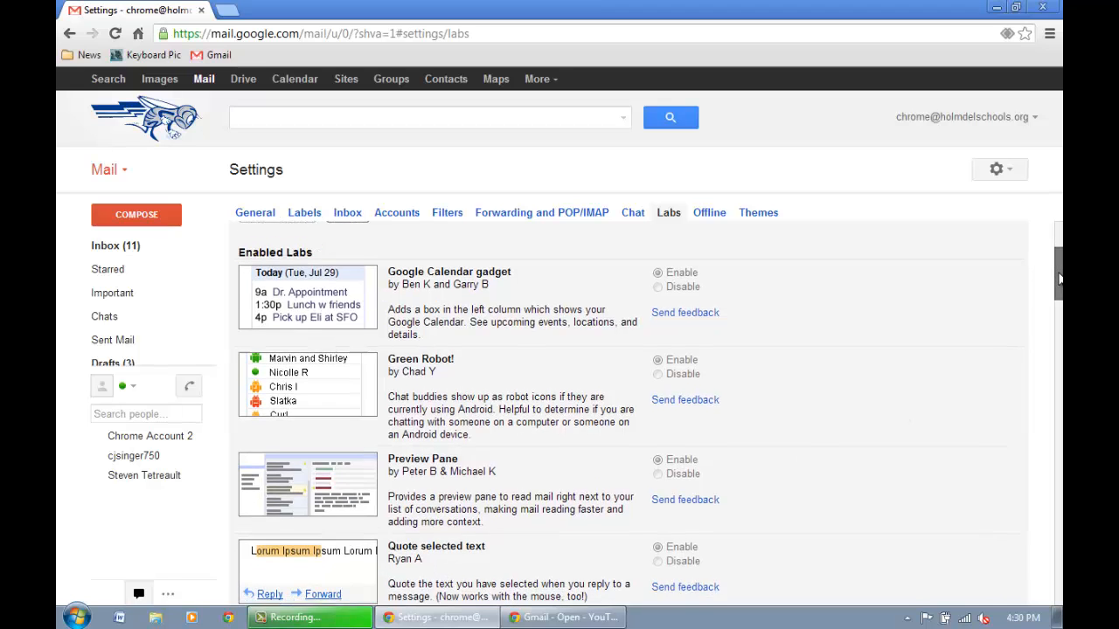
drag(1057, 273, 1059, 343)
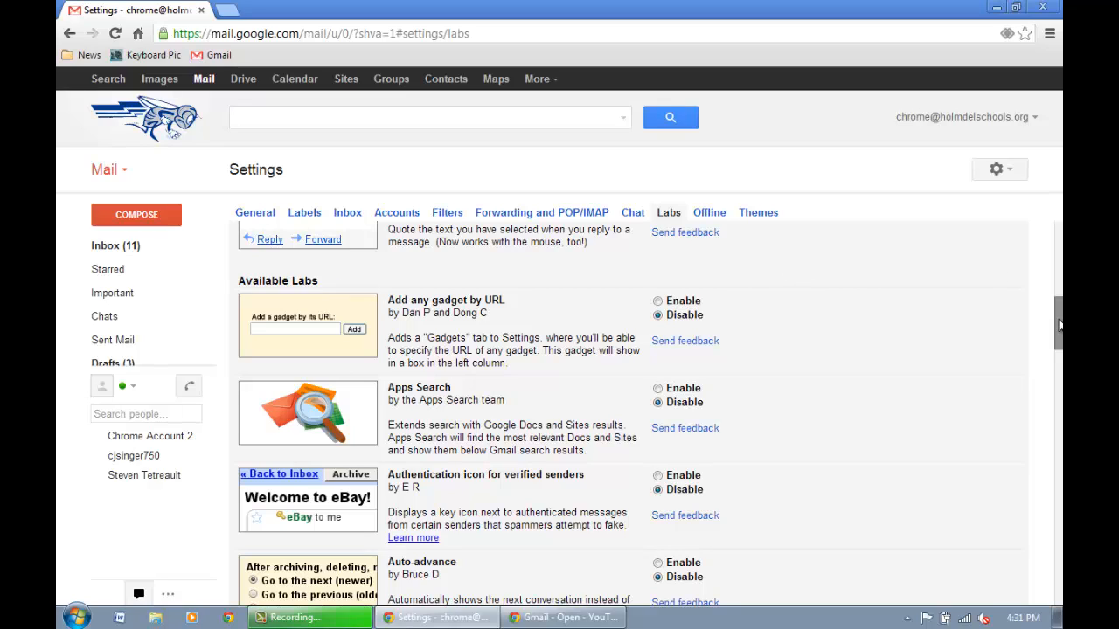
drag(1059, 326, 1061, 360)
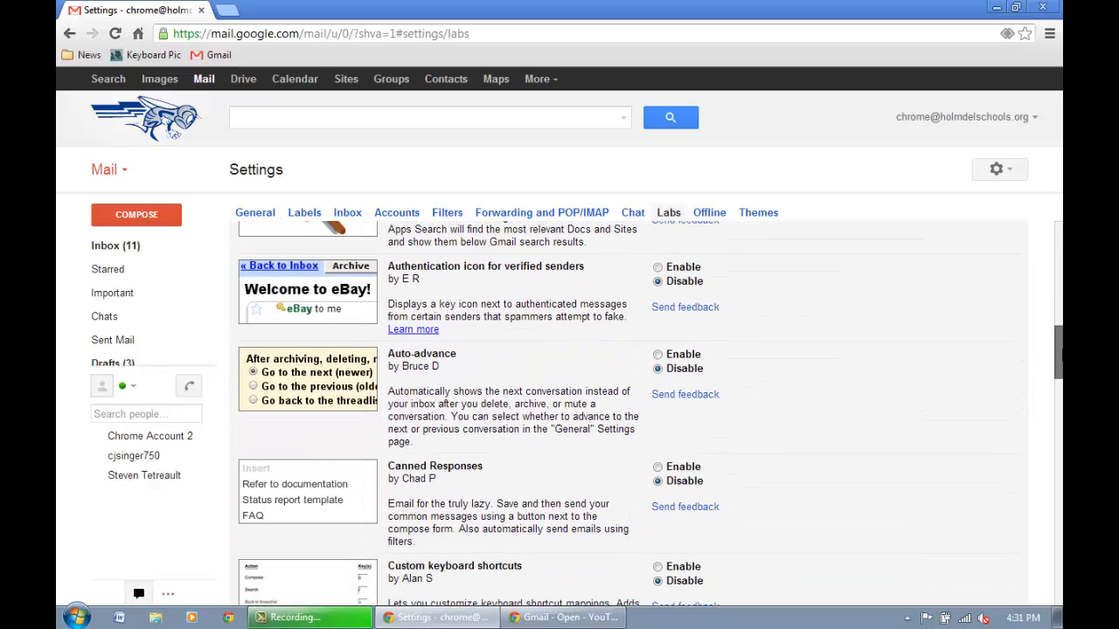
click(657, 355)
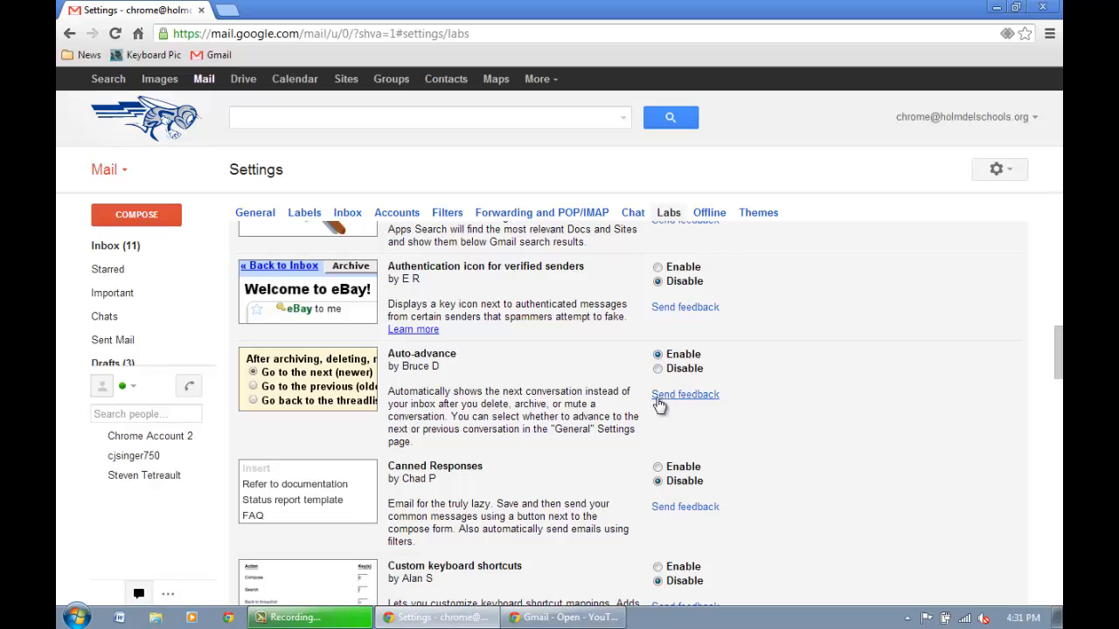
click(658, 469)
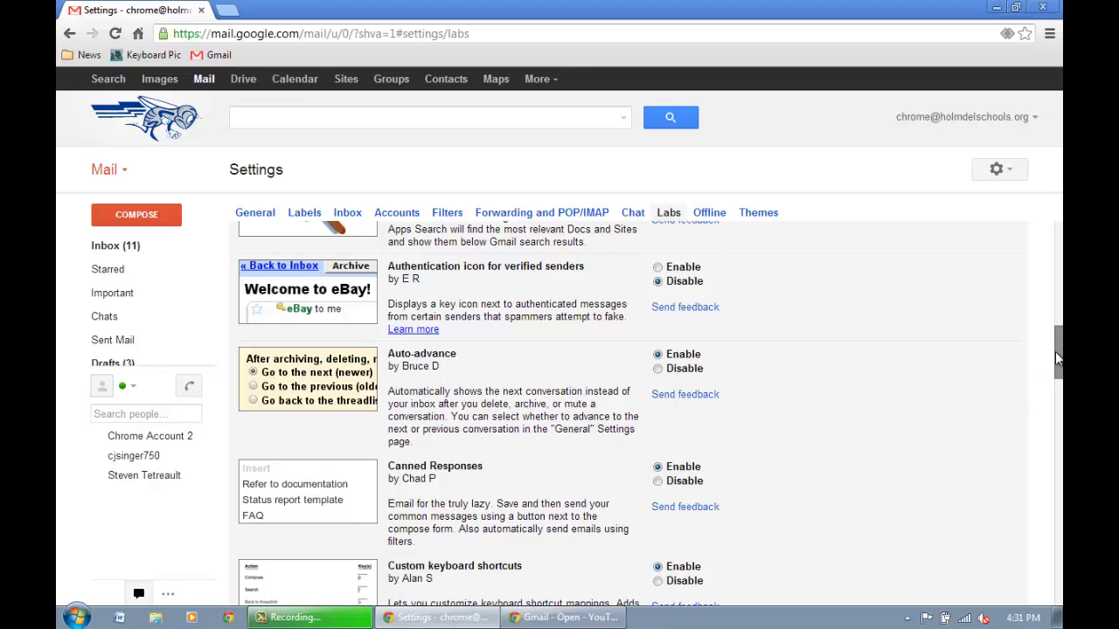
Enable the Google Docs previews in mail, Google Maps previews in mail and Mark as Read Button labs.
drag(1055, 351, 1051, 426)
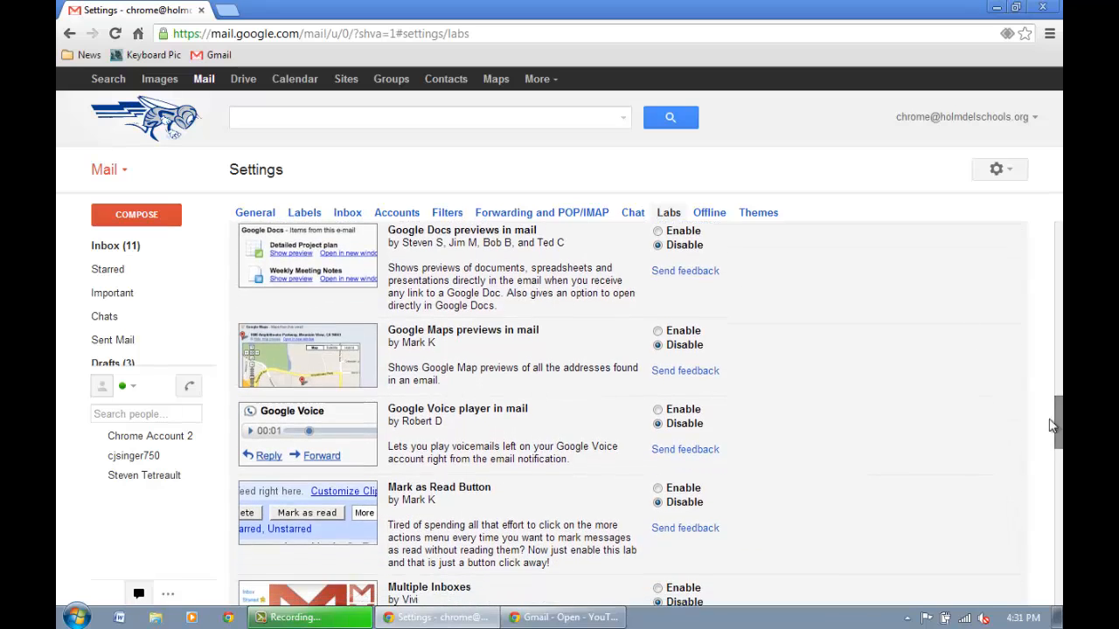
click(657, 232)
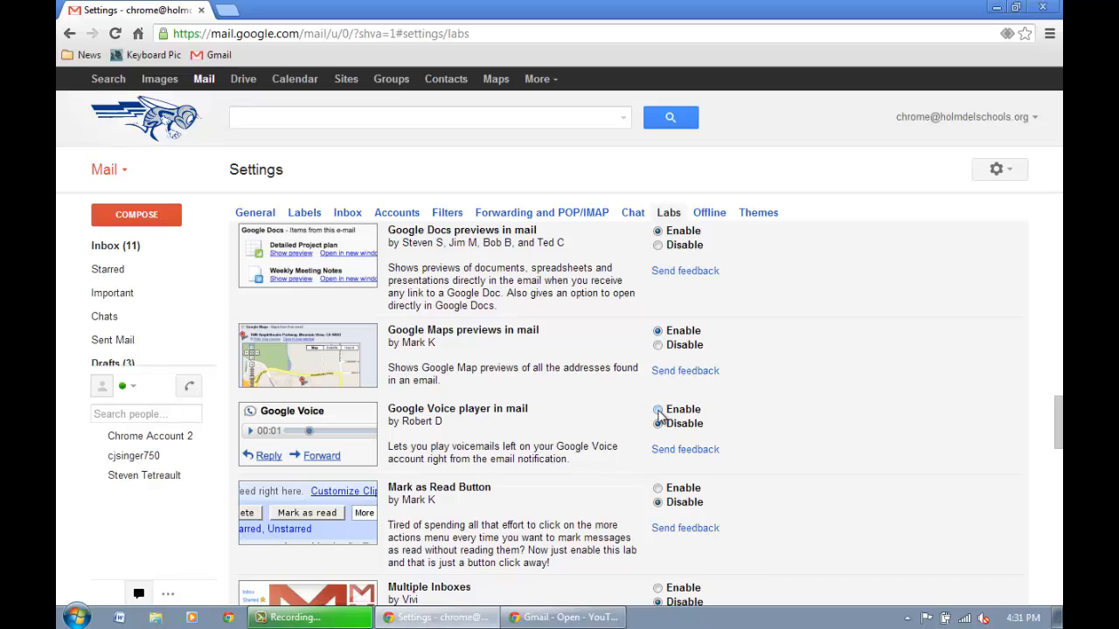
click(658, 488)
Enable the Pictures in chat, SMS in Chat, Undo Send and Unread message icon labs, and save the changes.
drag(1061, 428, 1060, 503)
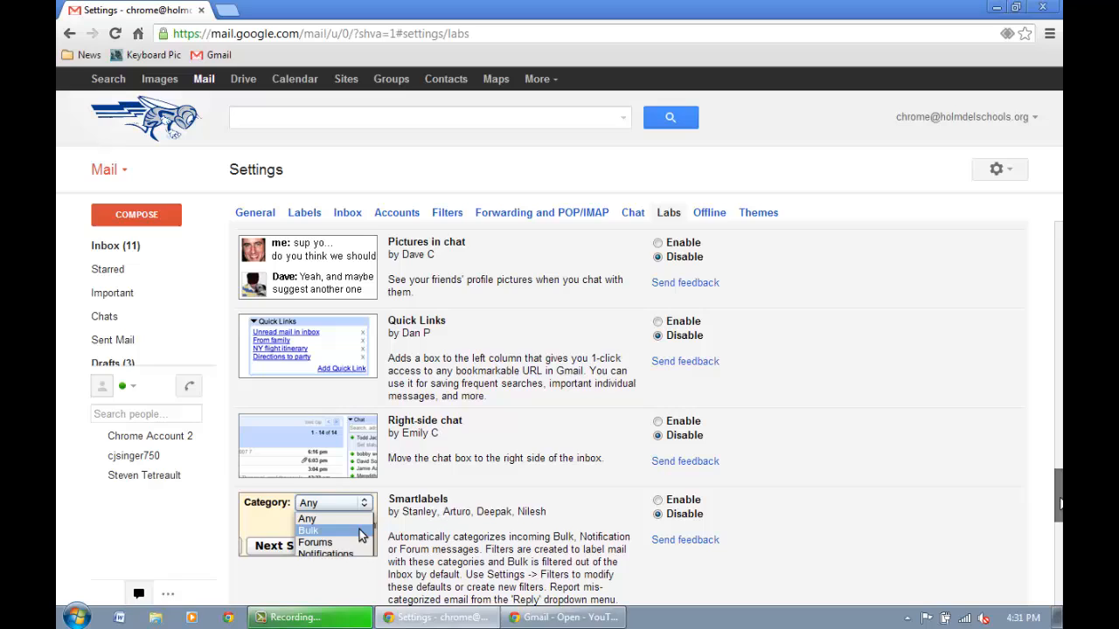
click(657, 243)
scroll(1058, 492, down, 5)
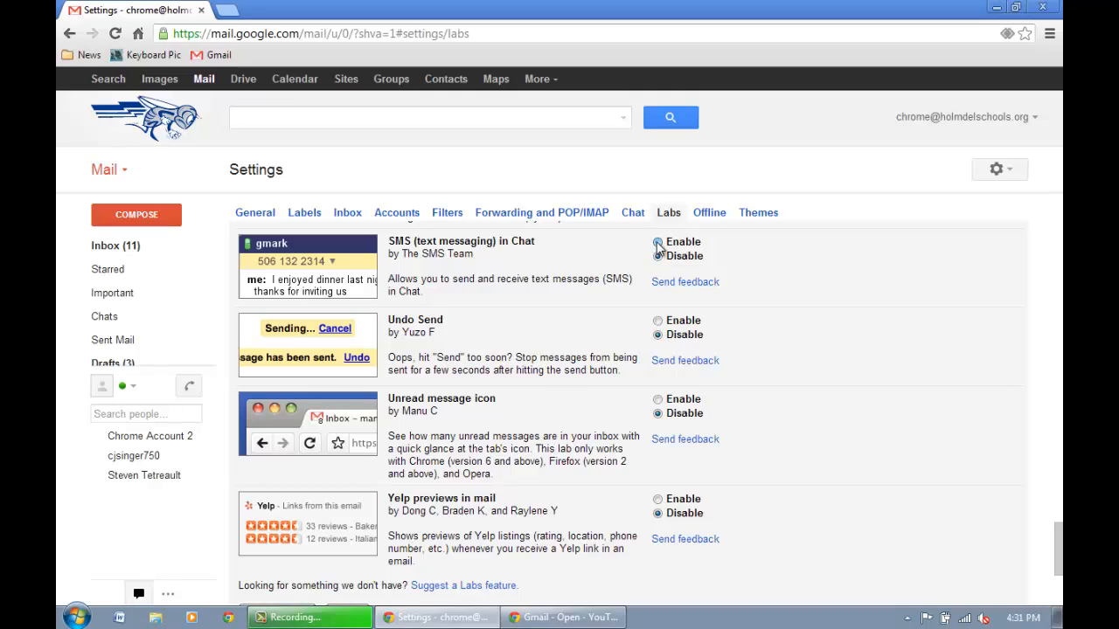
click(658, 244)
click(657, 401)
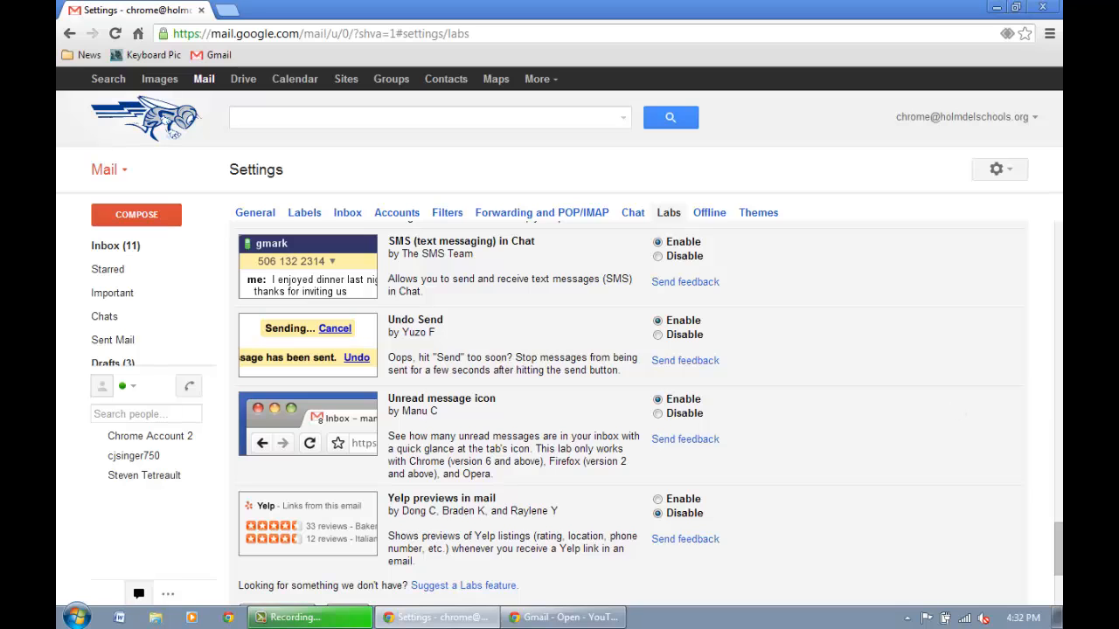
scroll(1059, 551, down, 3)
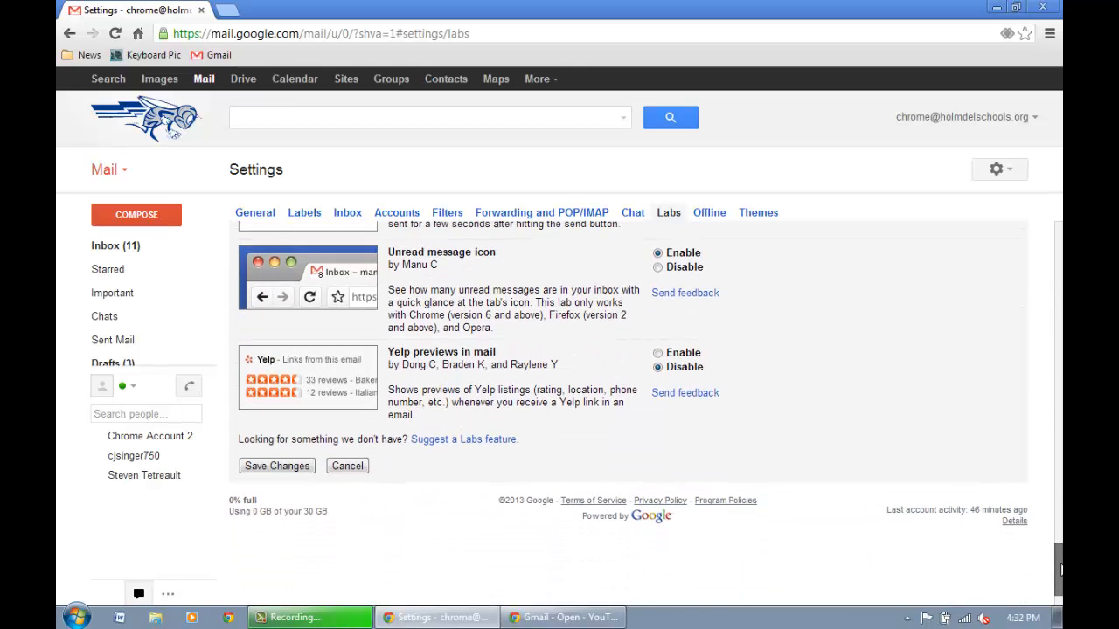
click(269, 436)
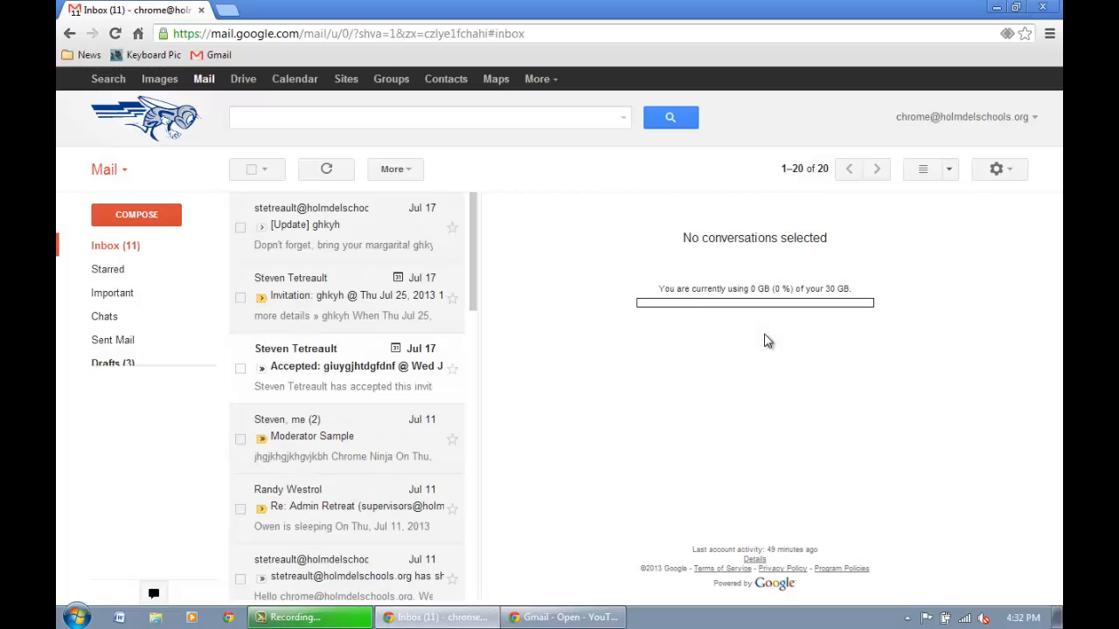
In the general mail settings, set the maximum page size to 100 conversations and 250 contacts per page.
click(1010, 174)
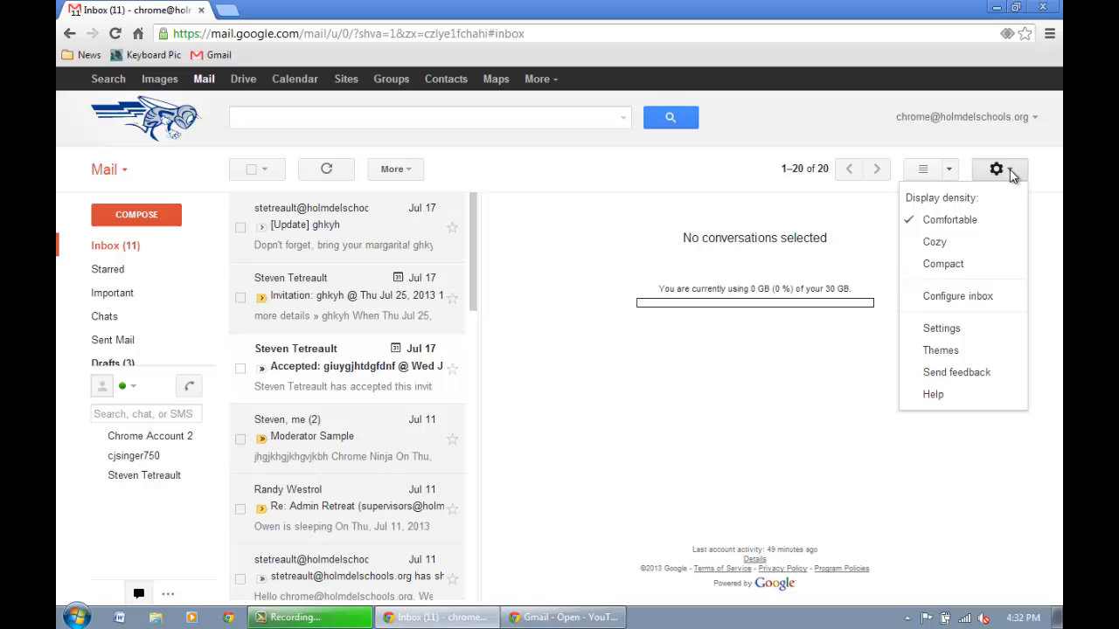
click(944, 330)
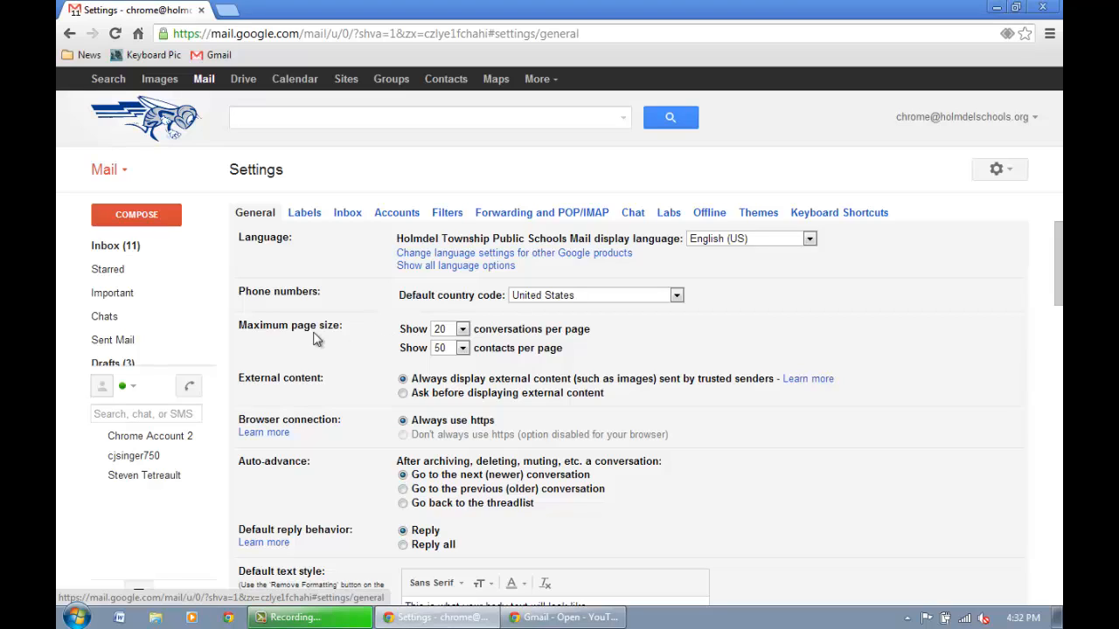
click(463, 332)
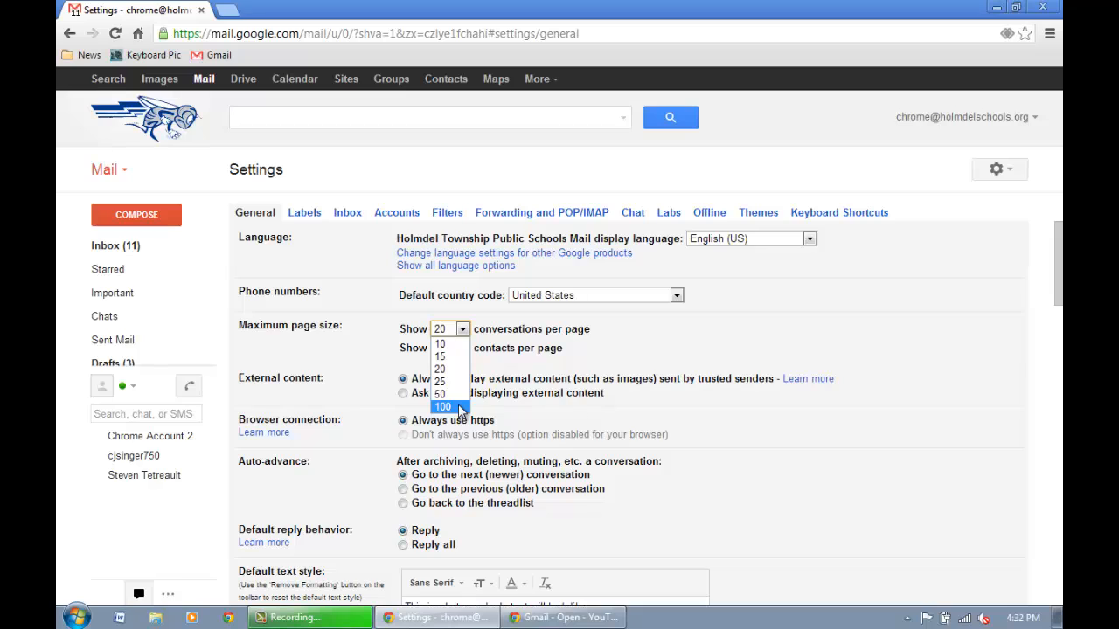
click(461, 407)
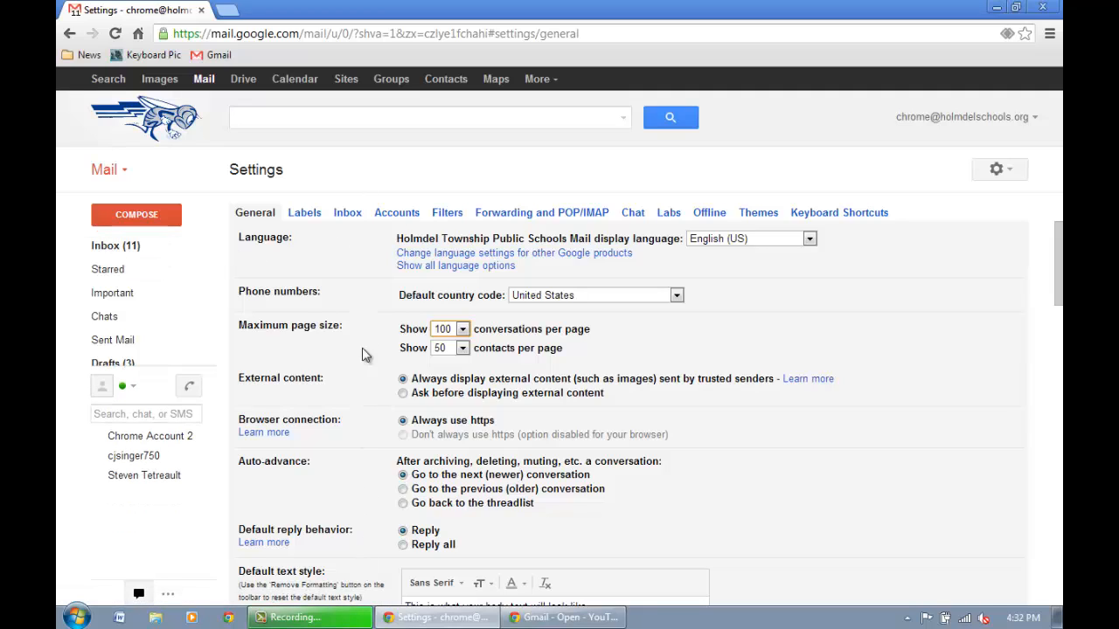
click(463, 329)
click(465, 408)
click(463, 348)
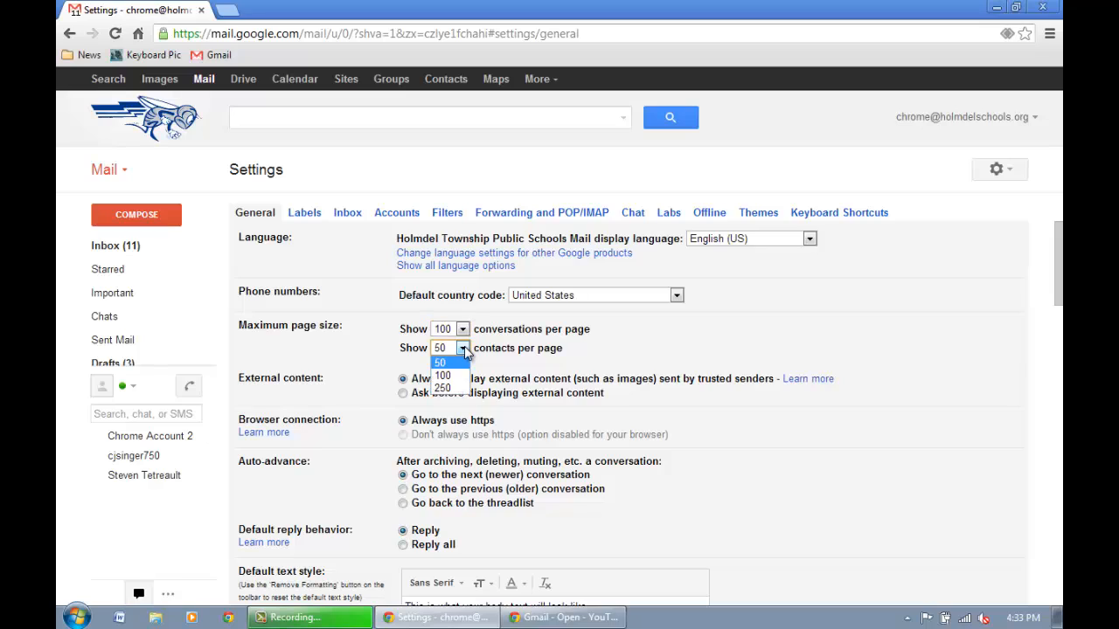
click(443, 388)
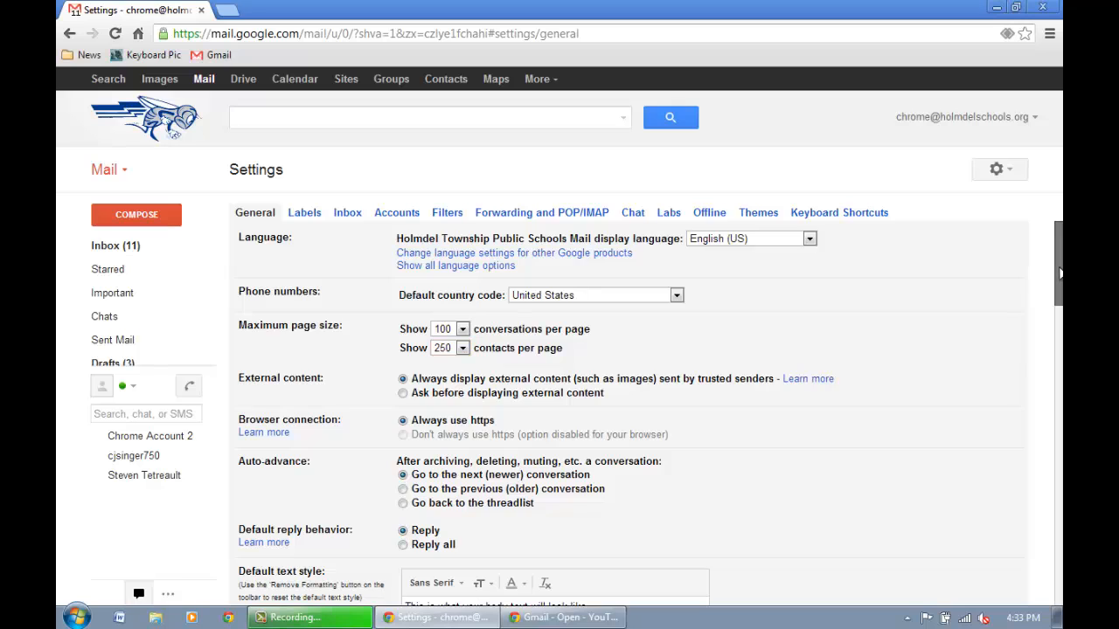
Turn Conversation View off and keep Undo Send enabled with a send cancellation period of 30 seconds.
drag(1059, 272, 1059, 350)
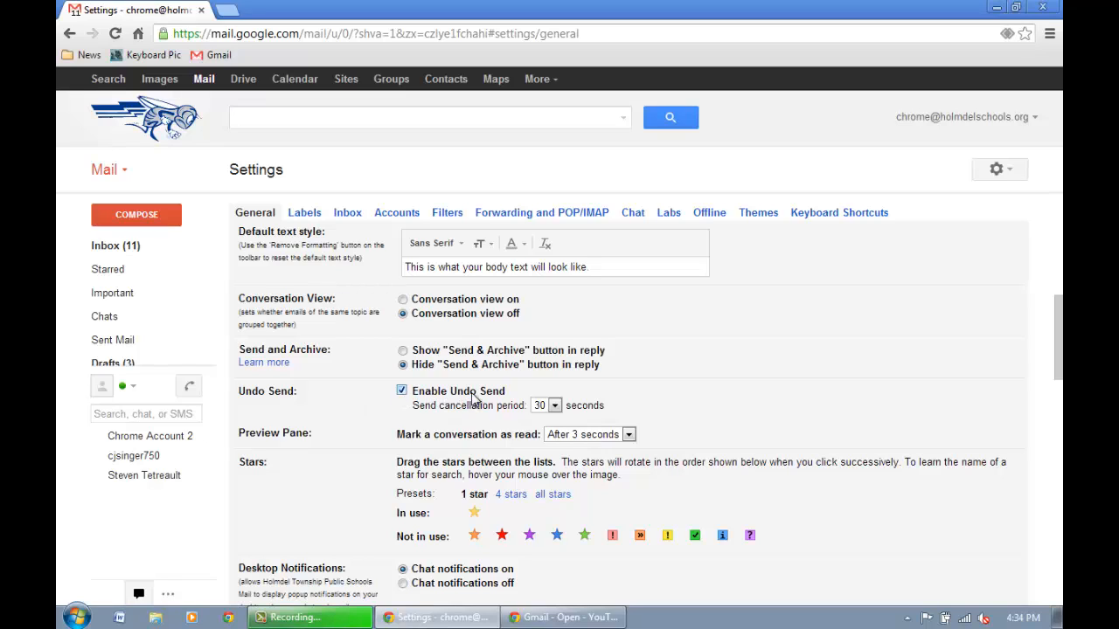
click(403, 392)
click(403, 392)
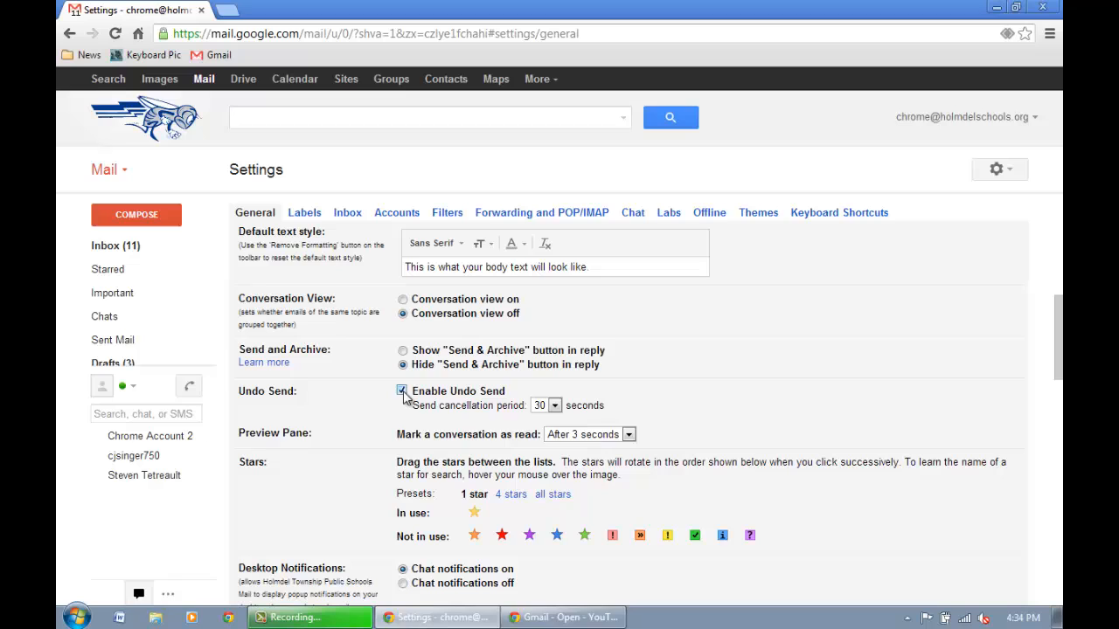
click(554, 406)
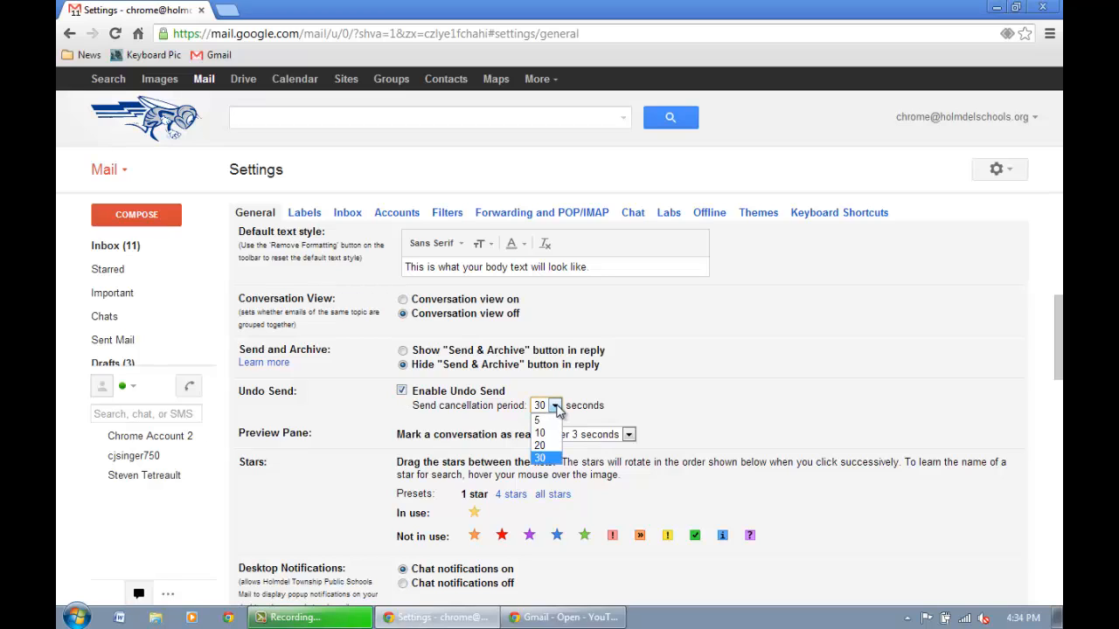
click(545, 459)
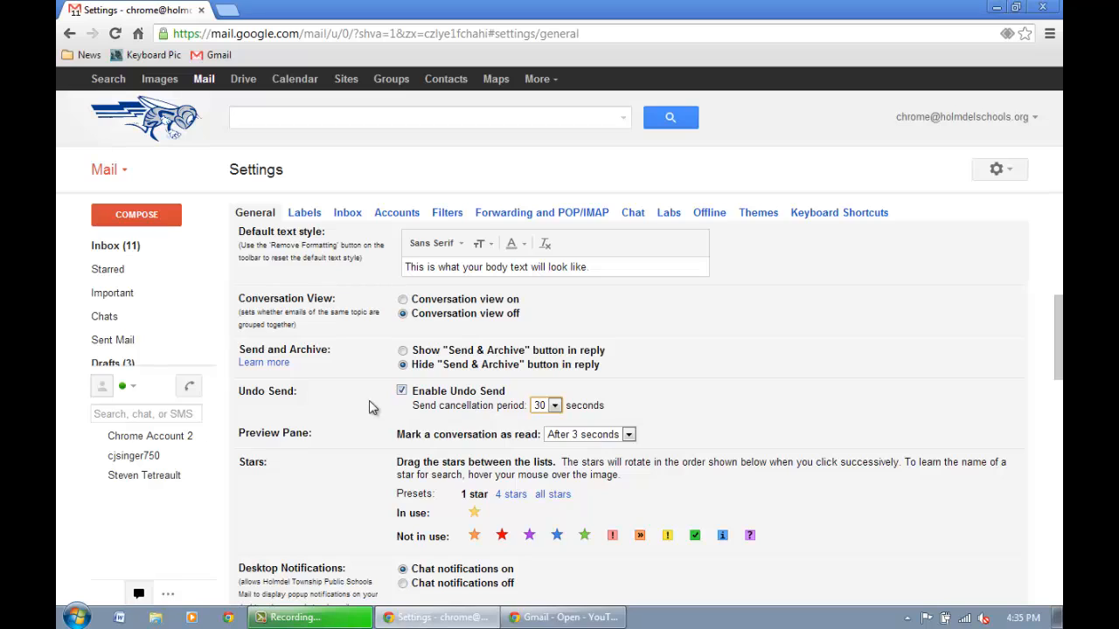
Set the Undo Send cancellation period to 30 seconds and have the preview pane mark conversations as read after 3 seconds.
click(555, 406)
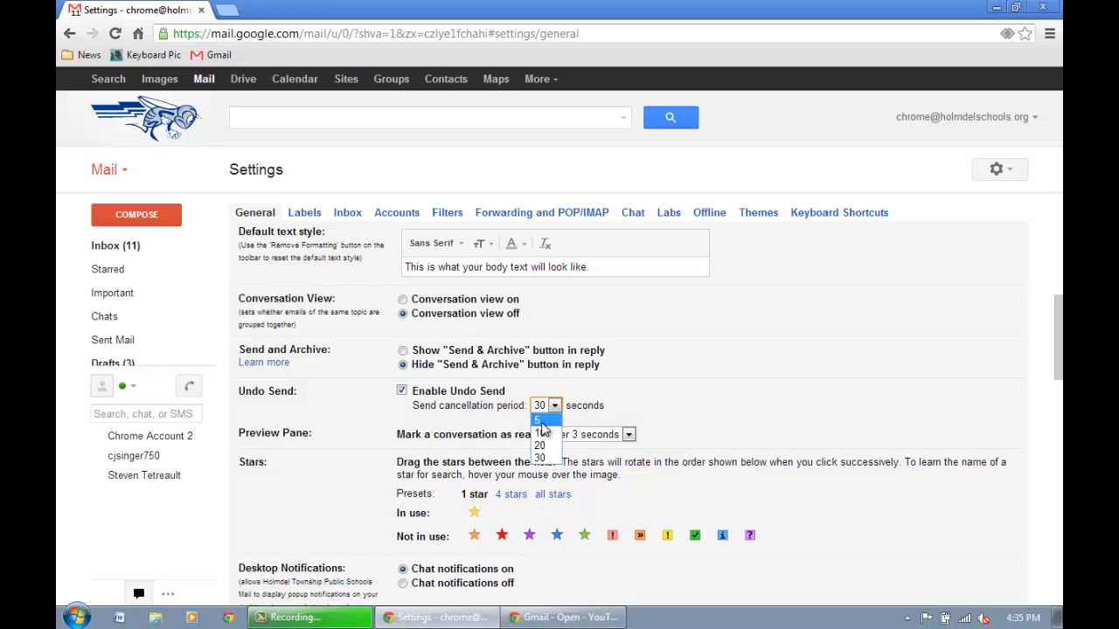
click(544, 460)
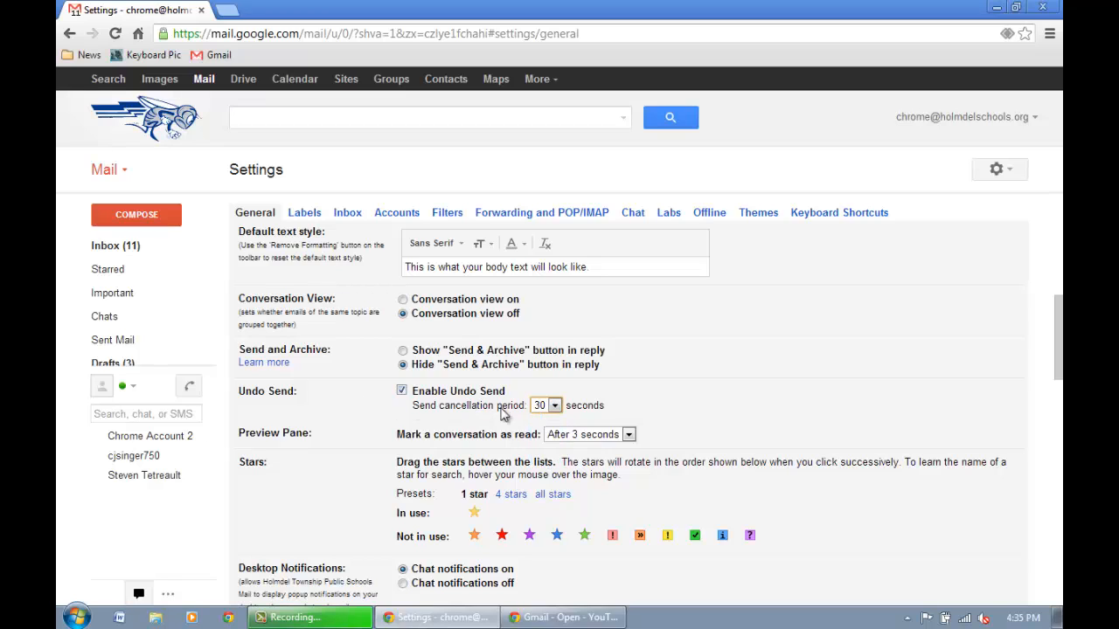
click(555, 406)
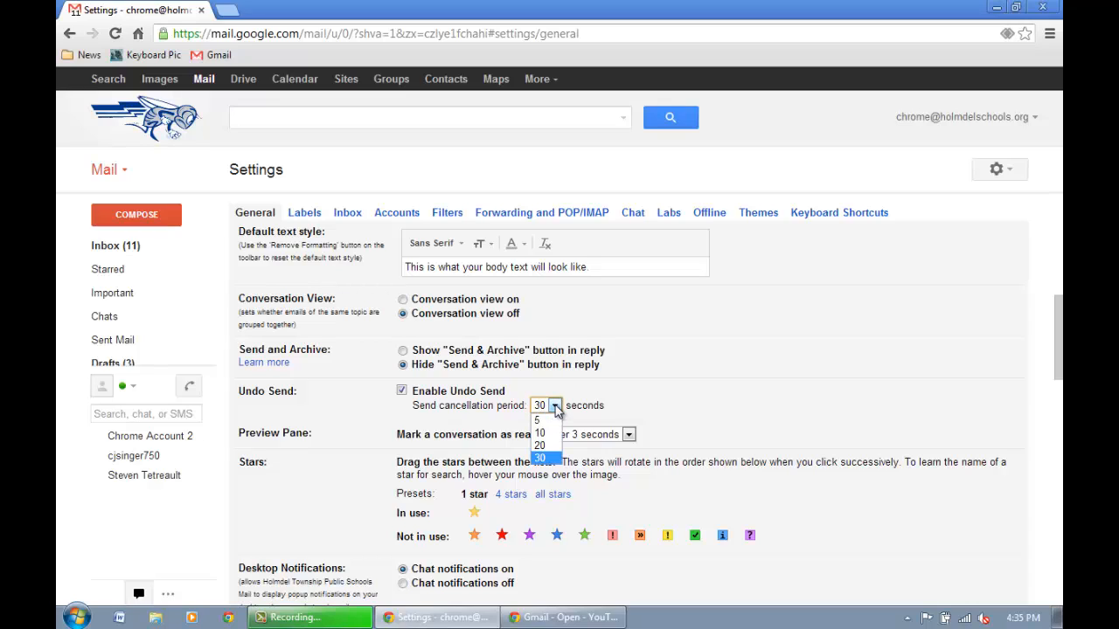
click(546, 458)
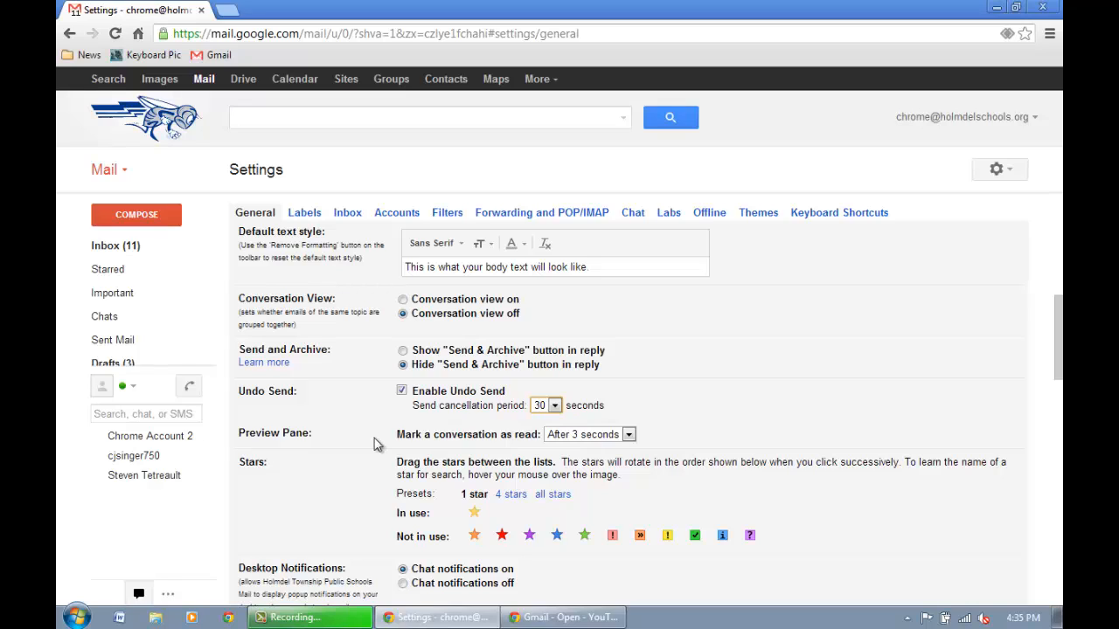
click(582, 437)
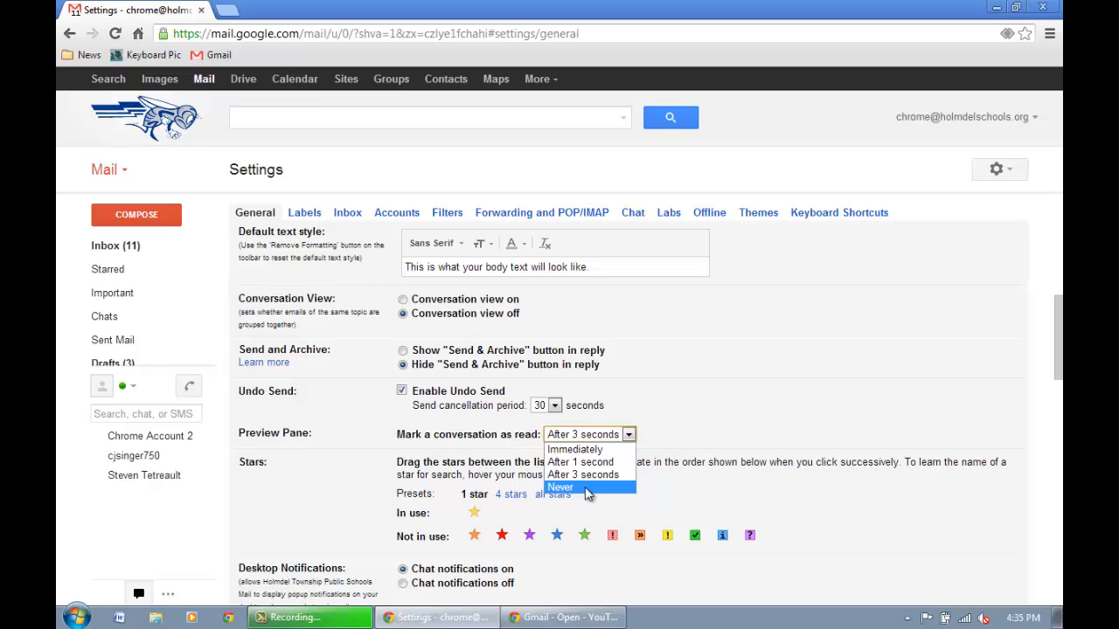
click(590, 474)
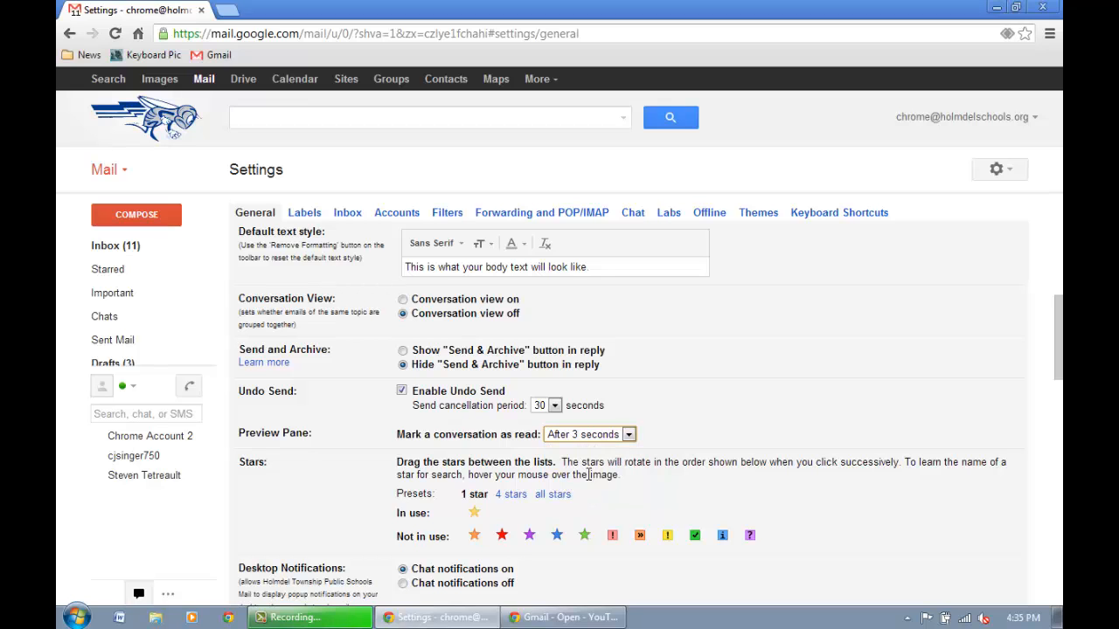
Turn on new mail notifications and keyboard shortcuts, and set the button labels to Text.
drag(1054, 350, 1060, 401)
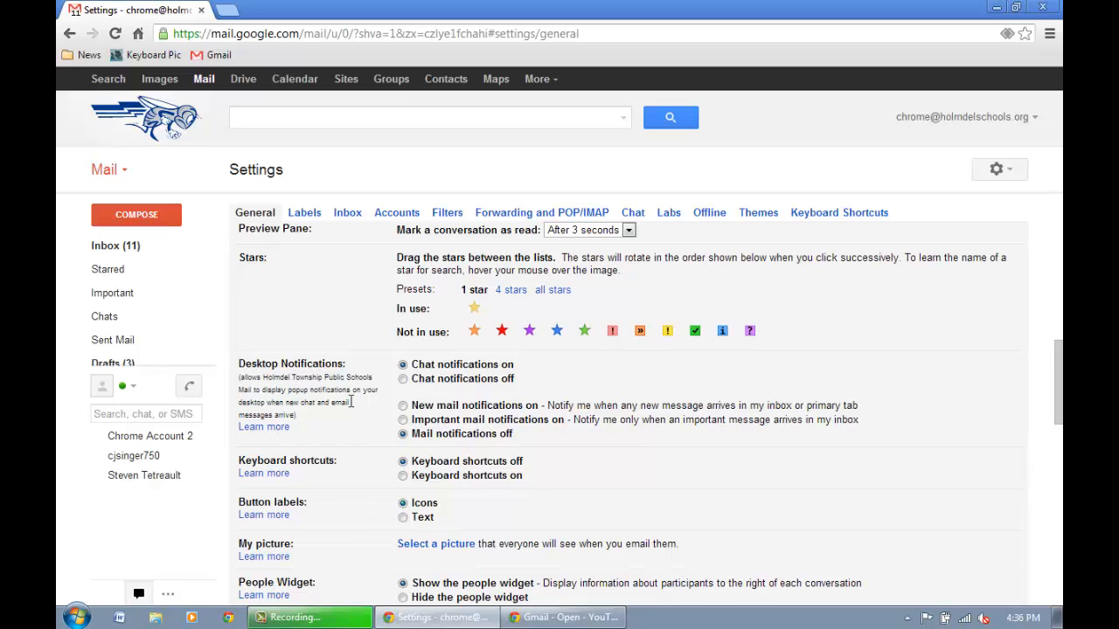
click(403, 407)
drag(1055, 351, 1059, 406)
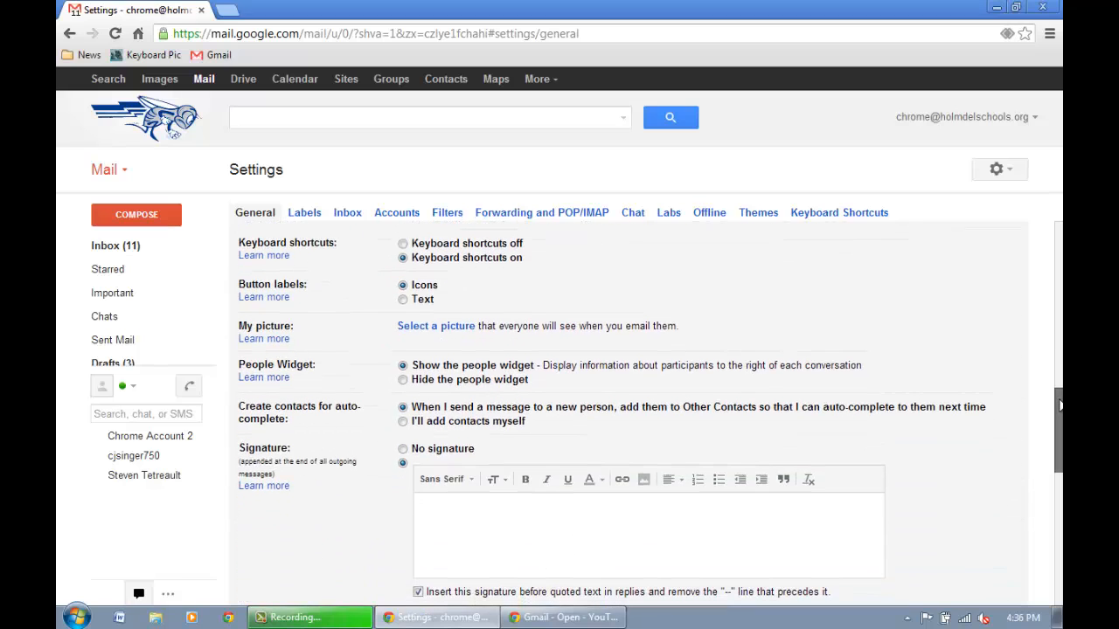
click(403, 300)
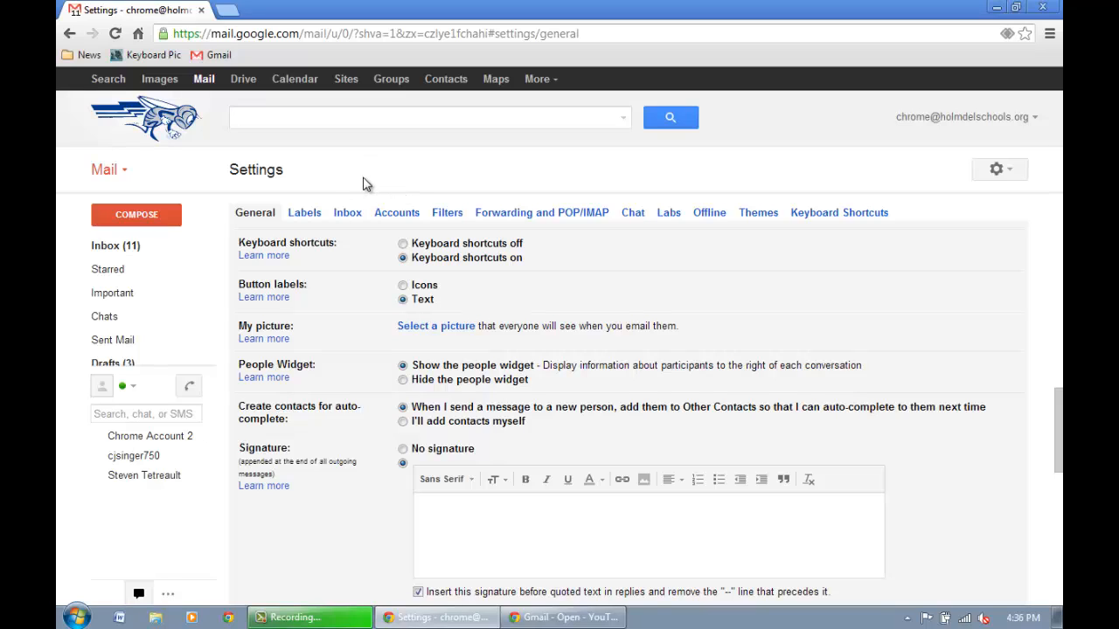
Open the inbox in a second browser tab and view the ghkyh invitation to examine the icon-only toolbar buttons against the button label setting.
click(226, 10)
click(216, 57)
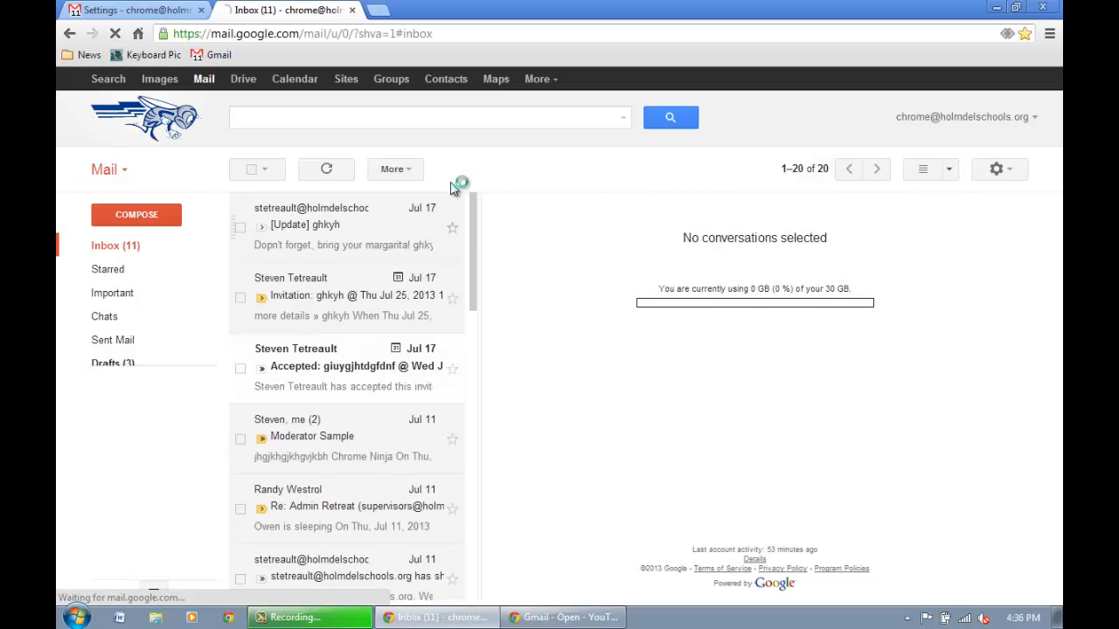
click(328, 176)
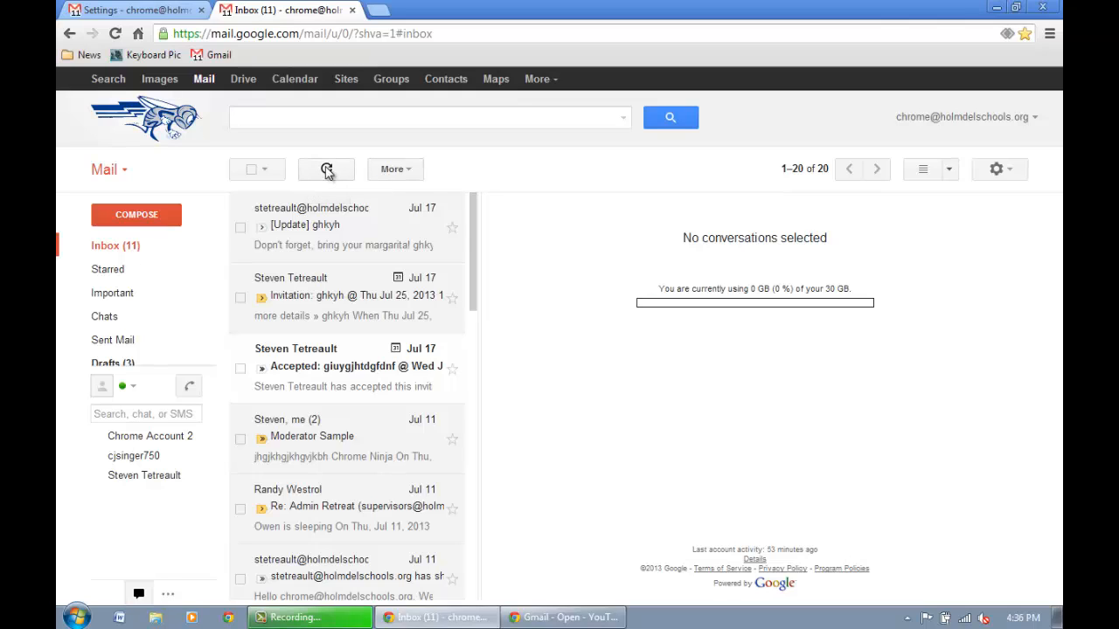
click(295, 300)
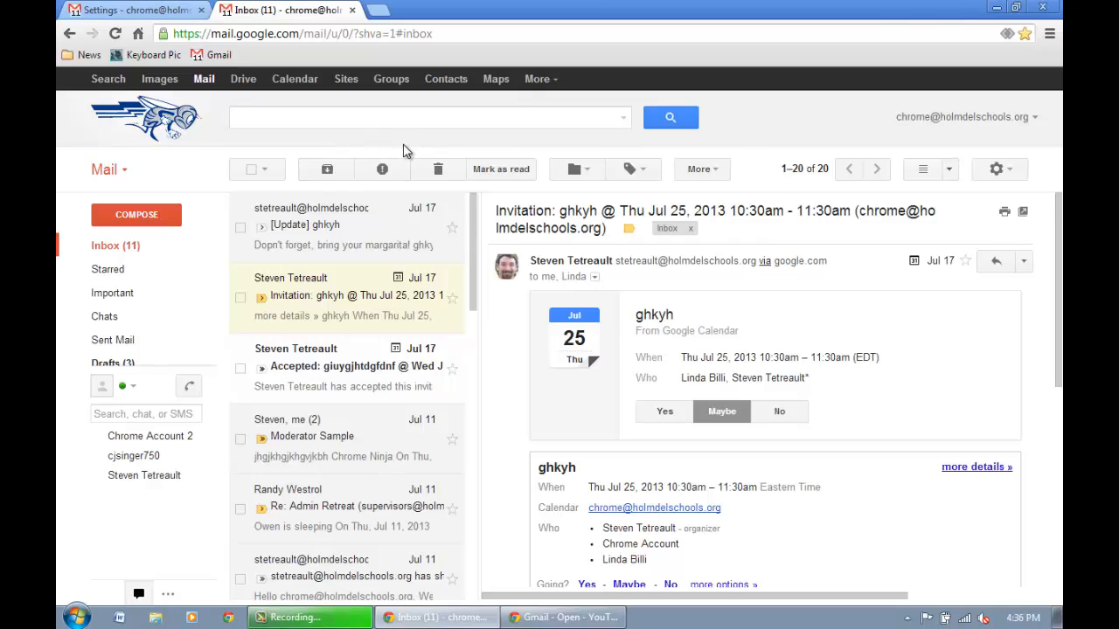
click(171, 10)
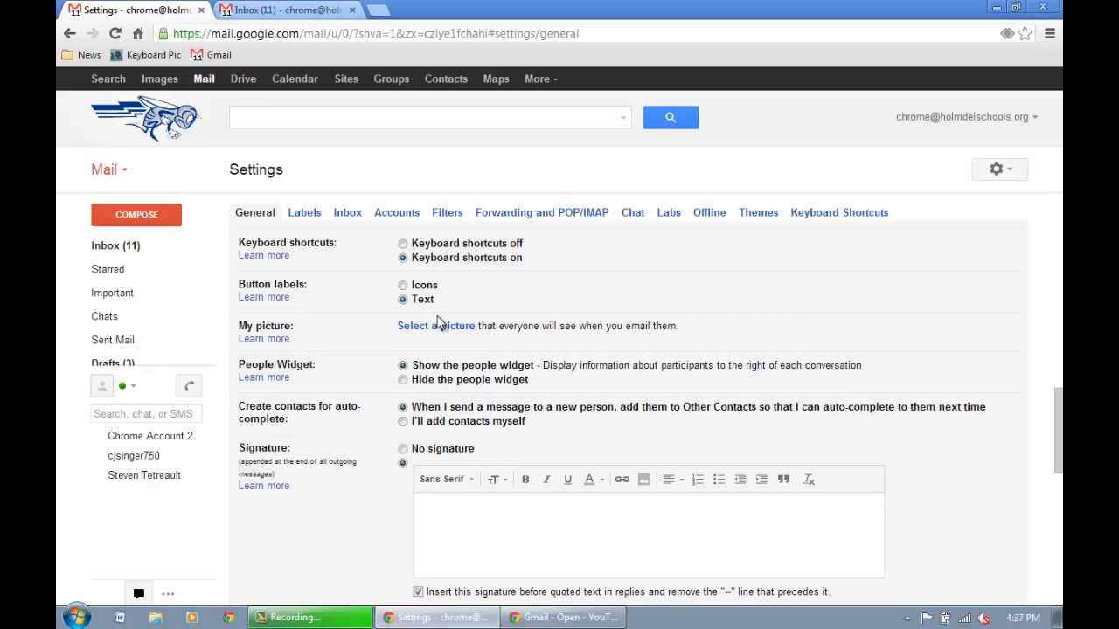
key(ctrl+Tab)
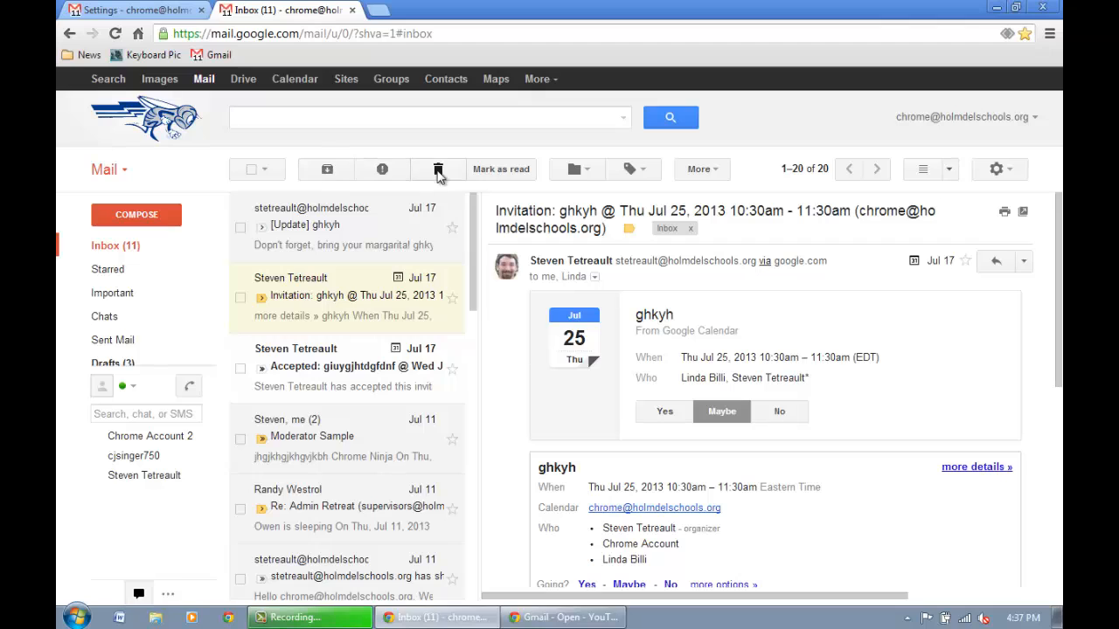
Back in the general settings, hide the people widget, choose to add contacts manually and select no signature.
key(ctrl+Tab)
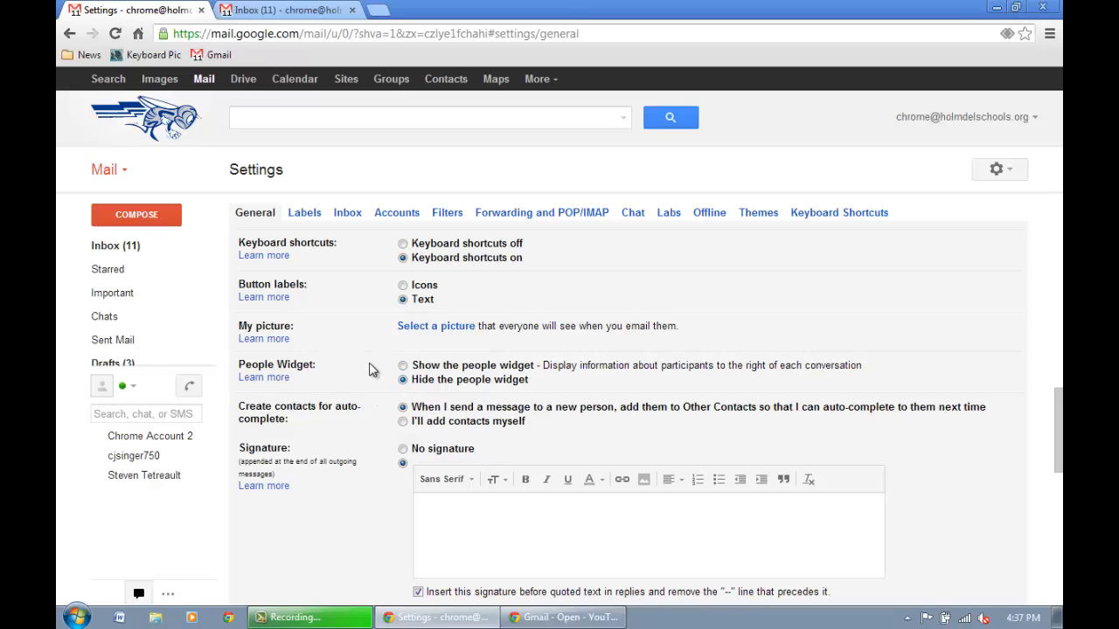
click(404, 422)
click(403, 451)
Save the general settings changes and open the [Update] ghkyh message to check the text button labels.
scroll(446, 516, down, 4)
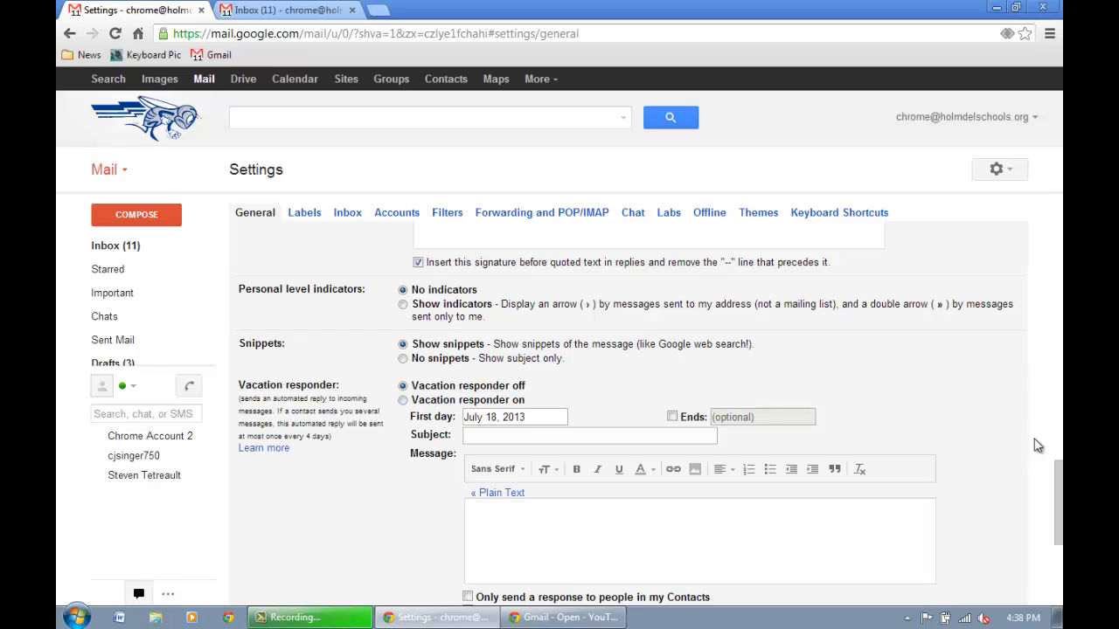
drag(1059, 495, 1060, 553)
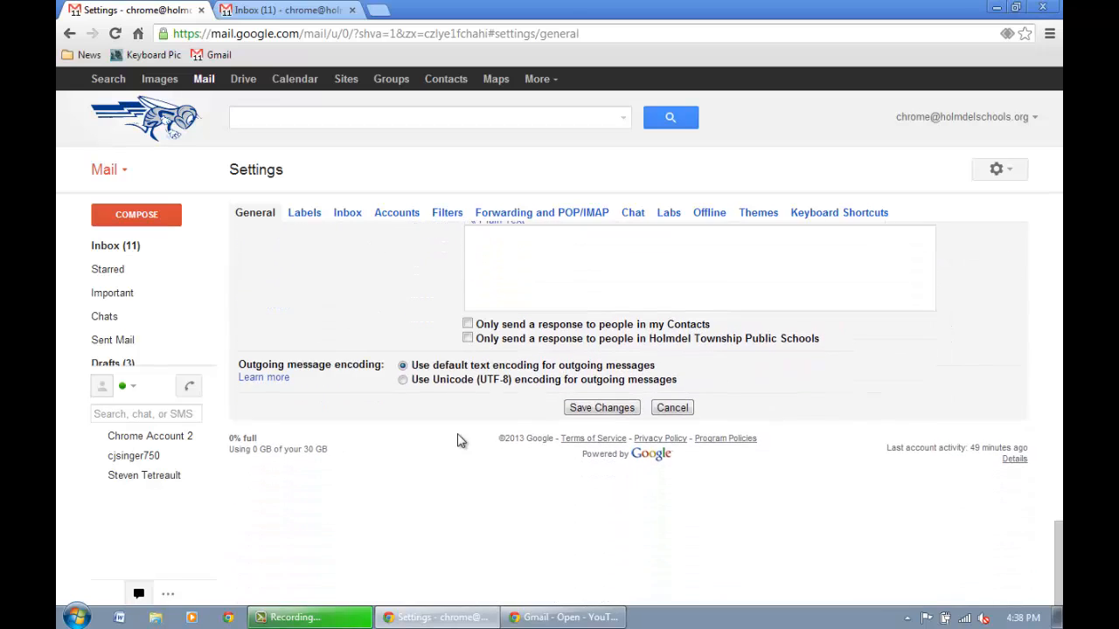
click(599, 414)
click(599, 408)
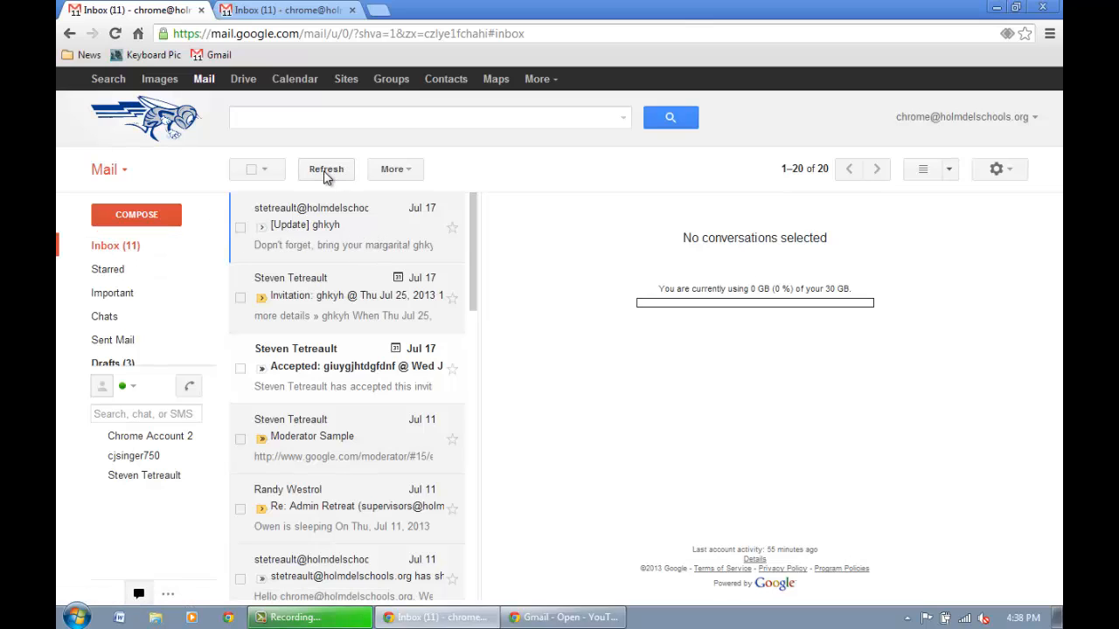
click(323, 224)
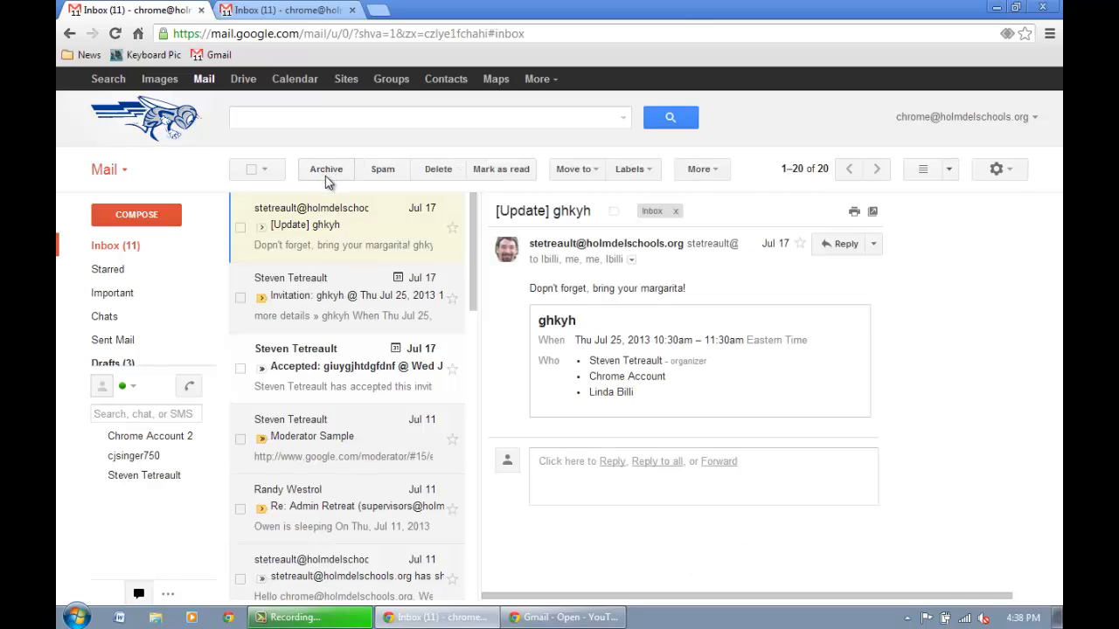